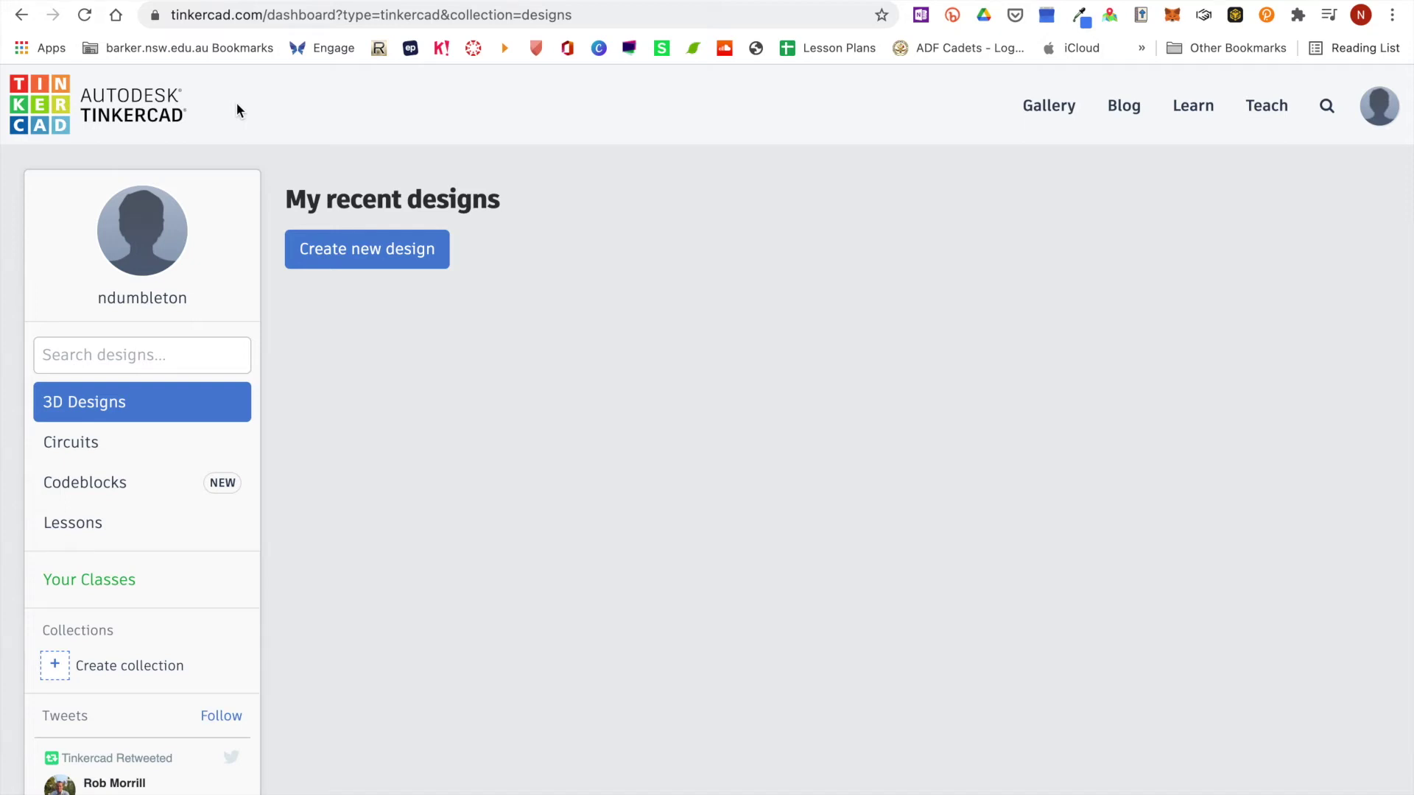
Step: Show the Circuits designs collection to begin a new blank circuit
left_click(81, 449)
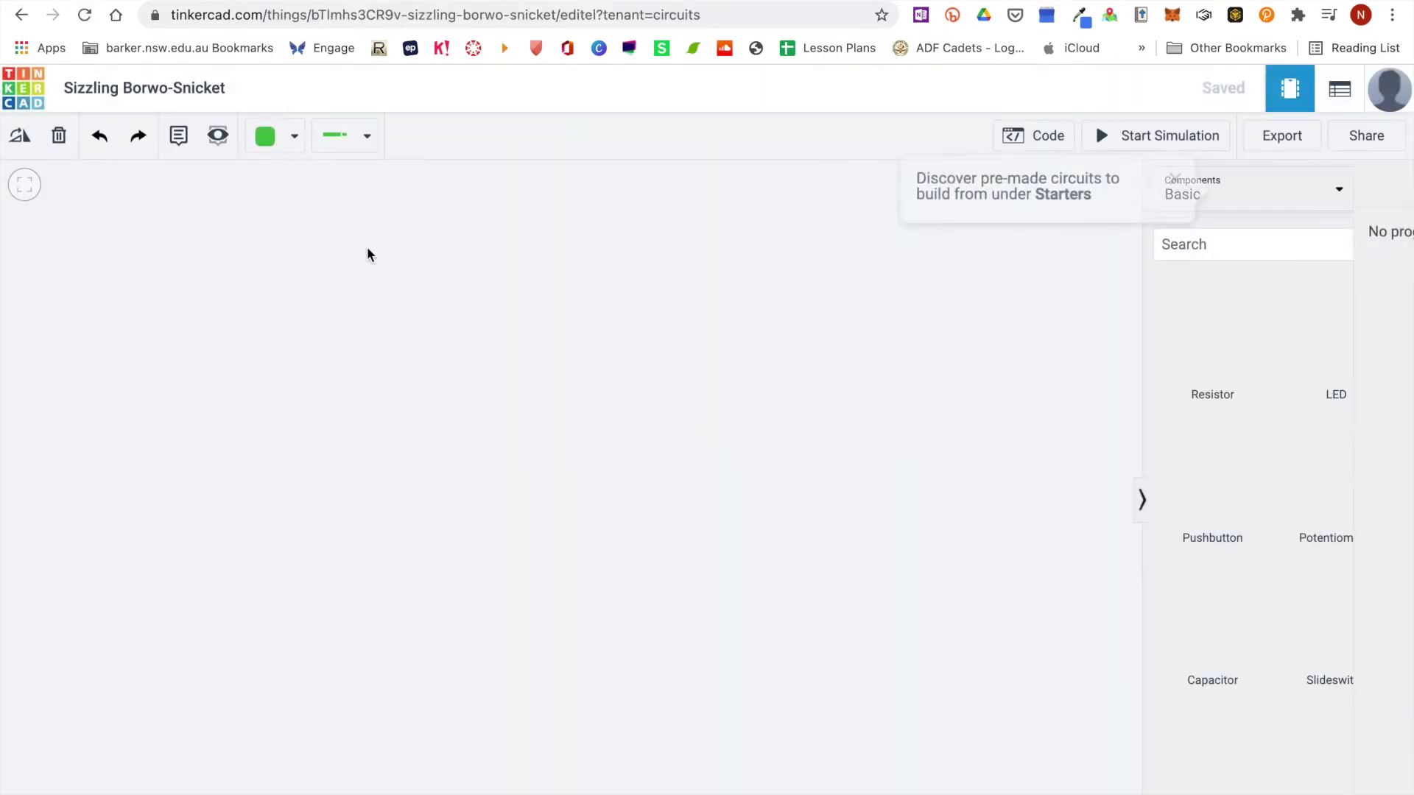
Step: Change the design title from 'Sizzling Borwo-Snicket' to 'Project 1'
left_click(155, 88)
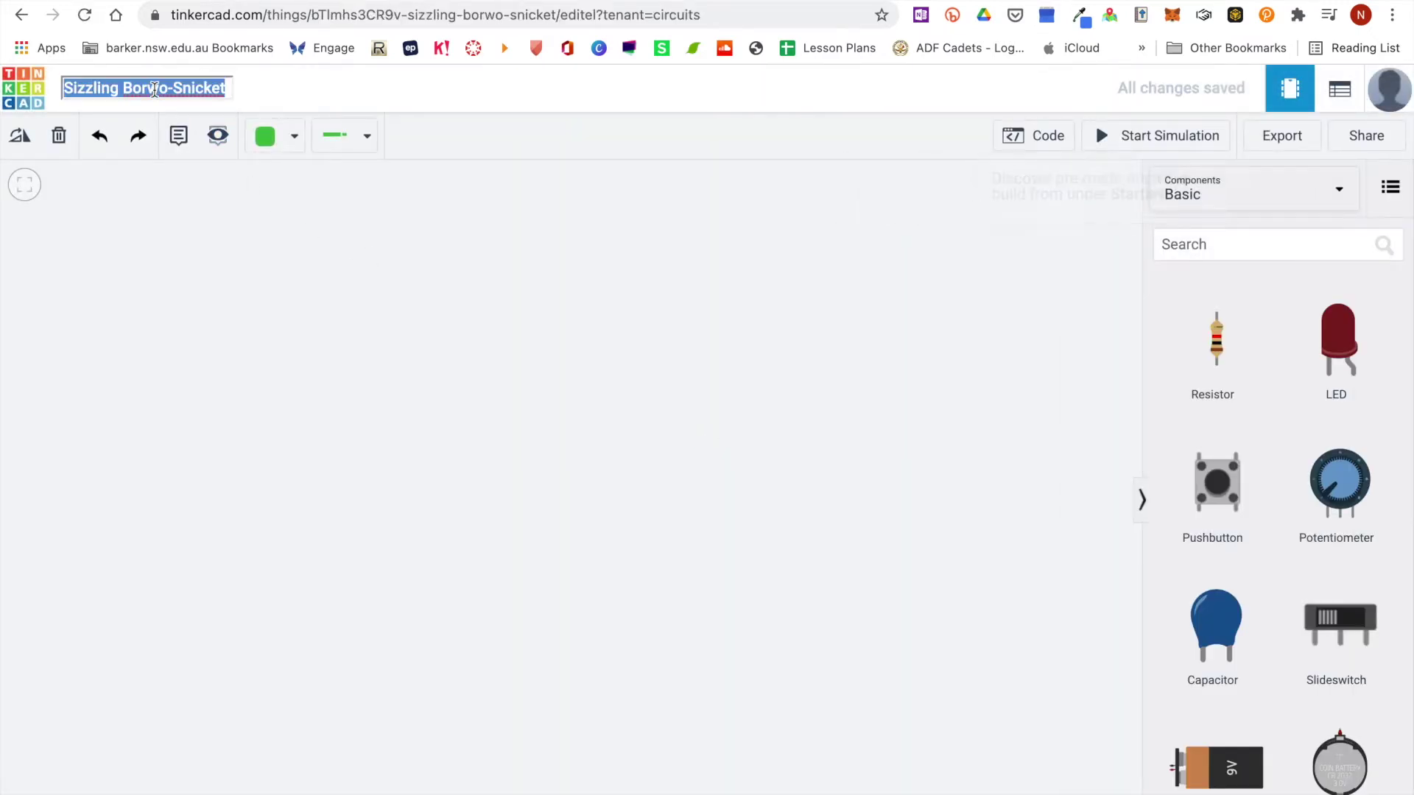
type("Project 1")
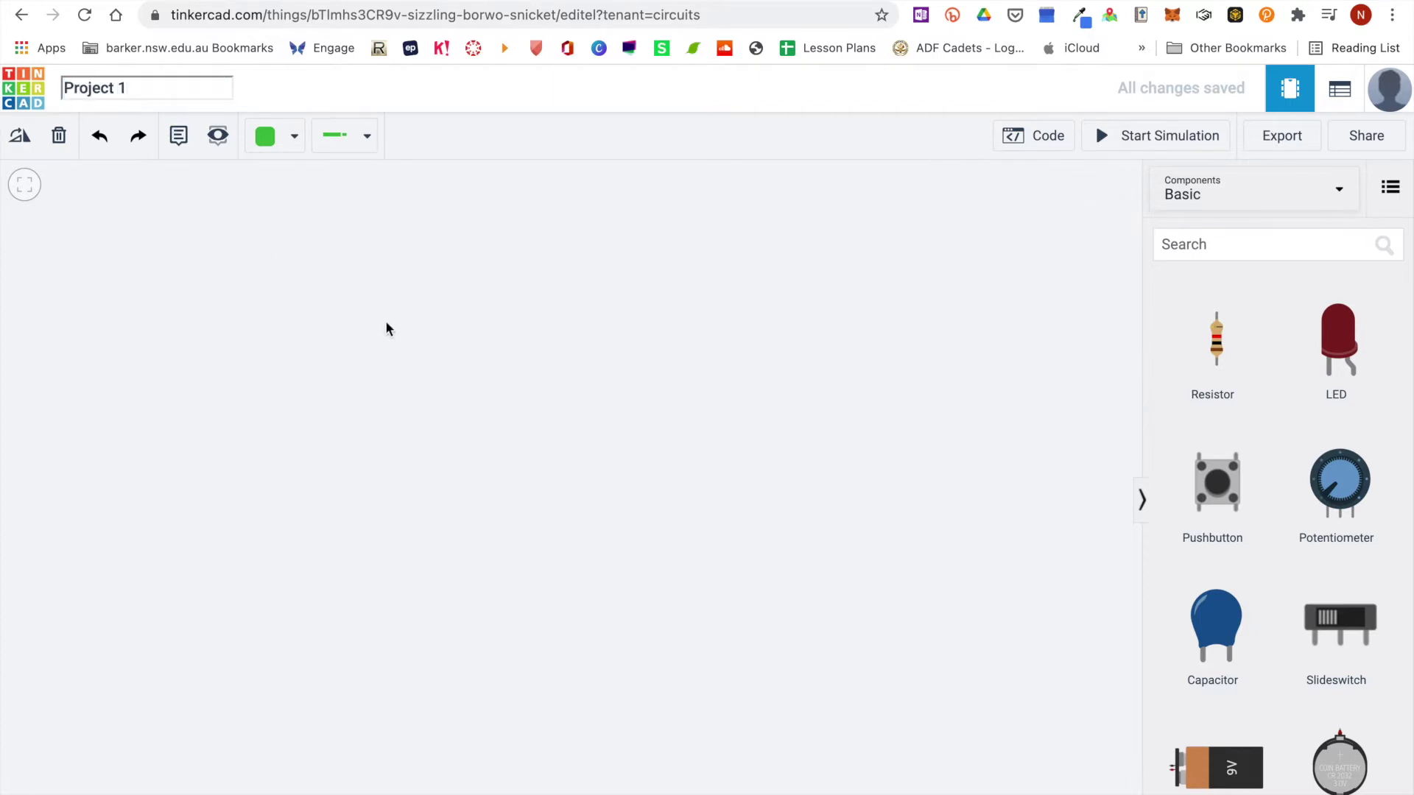
left_click(388, 327)
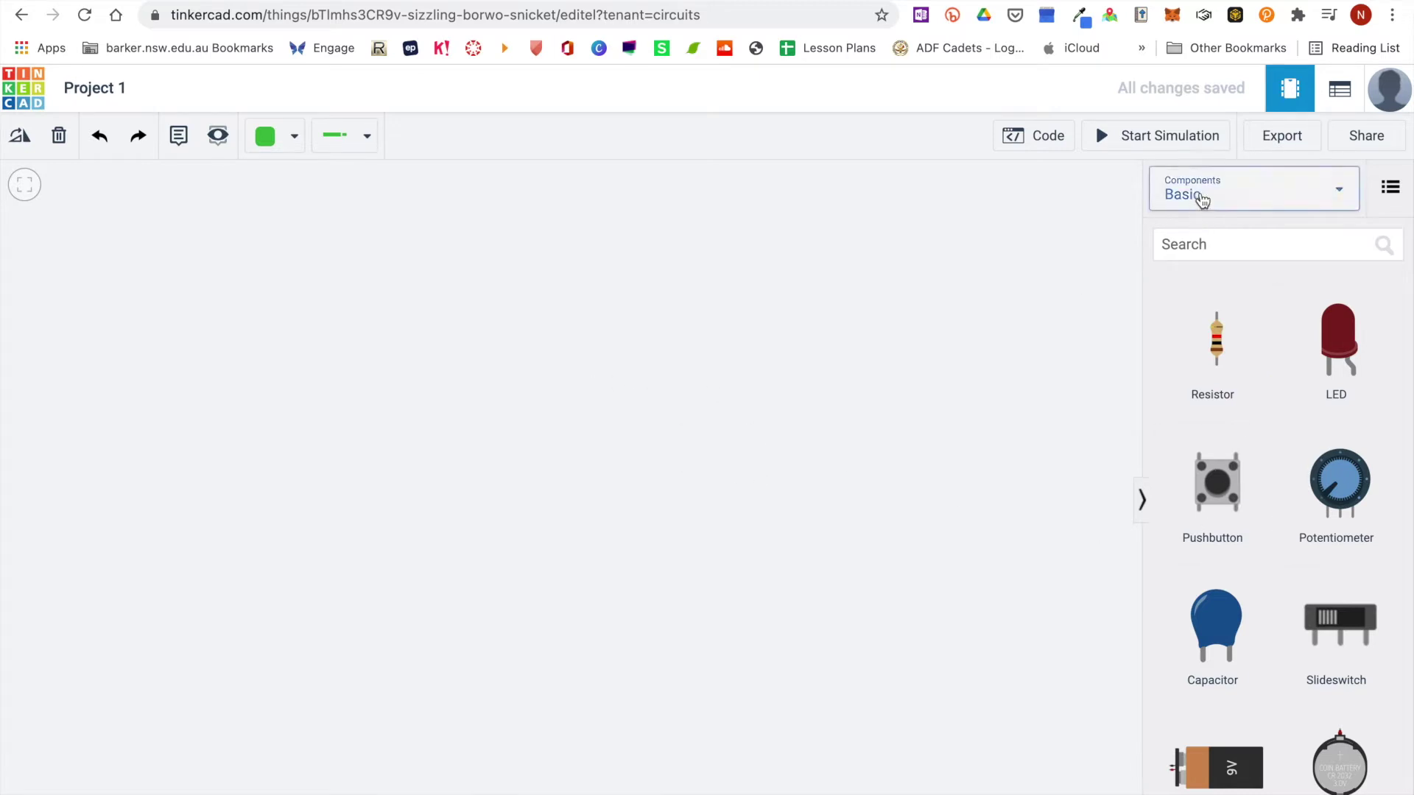
left_click(1246, 199)
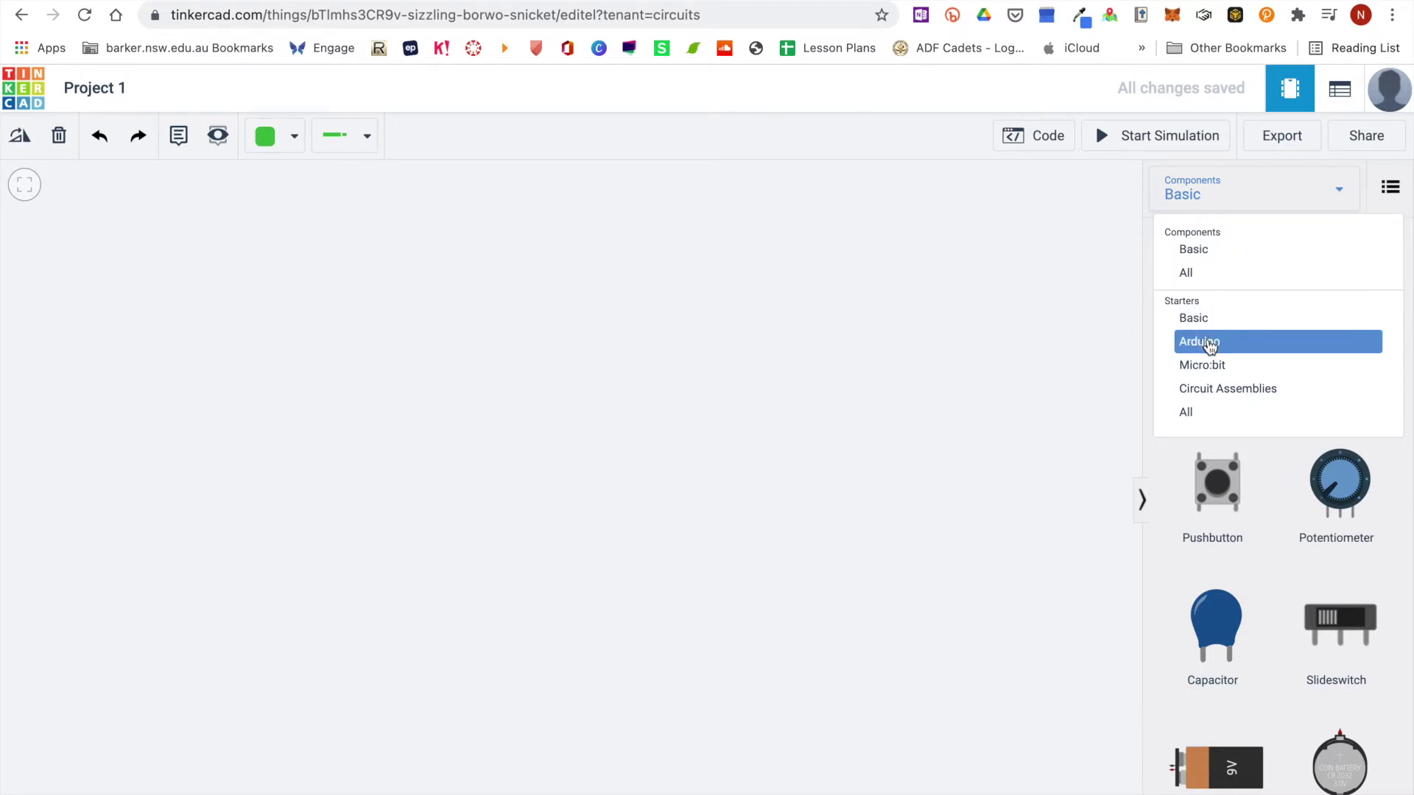
left_click(1200, 250)
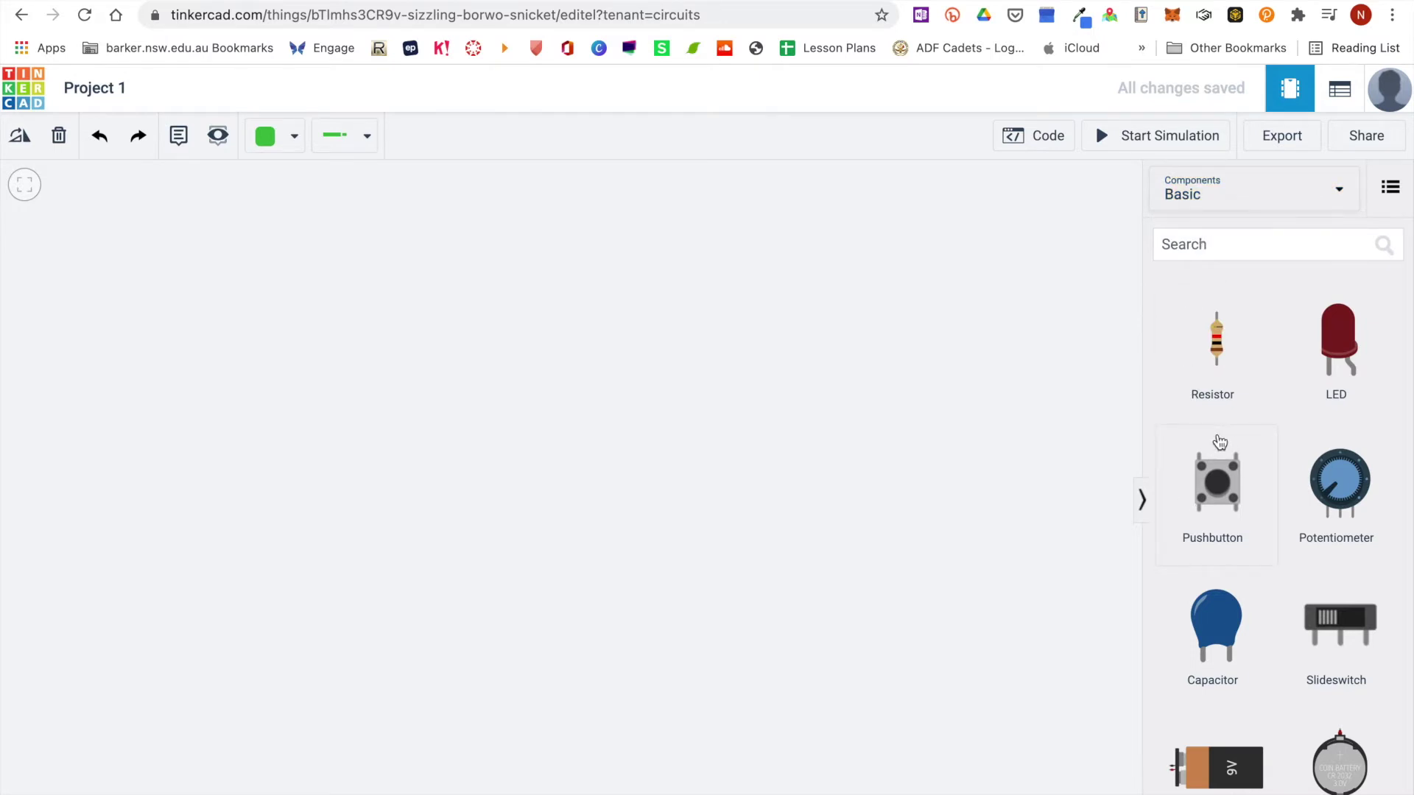
left_click(1213, 243)
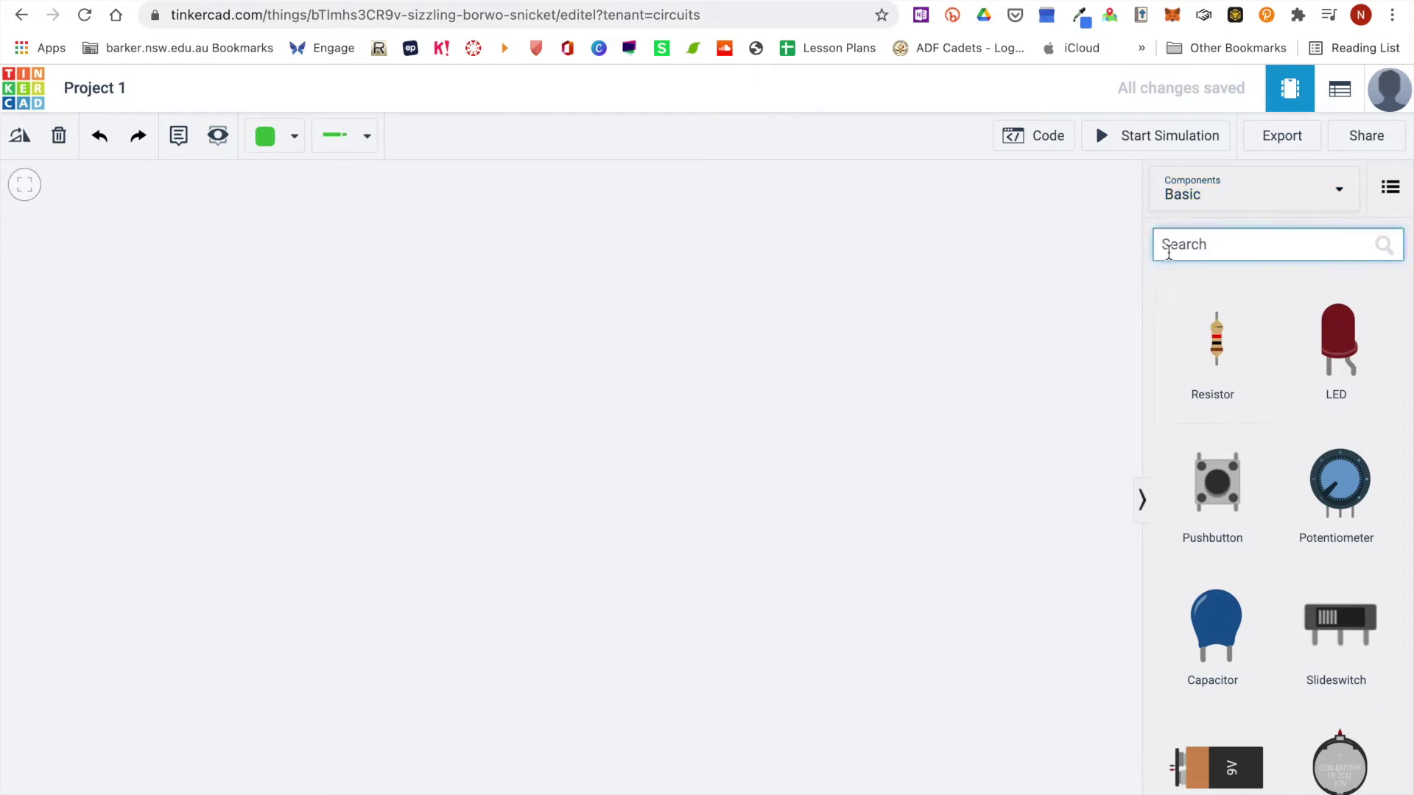
scroll(1222, 405, "down", 2)
scroll(1222, 405, "down", 7)
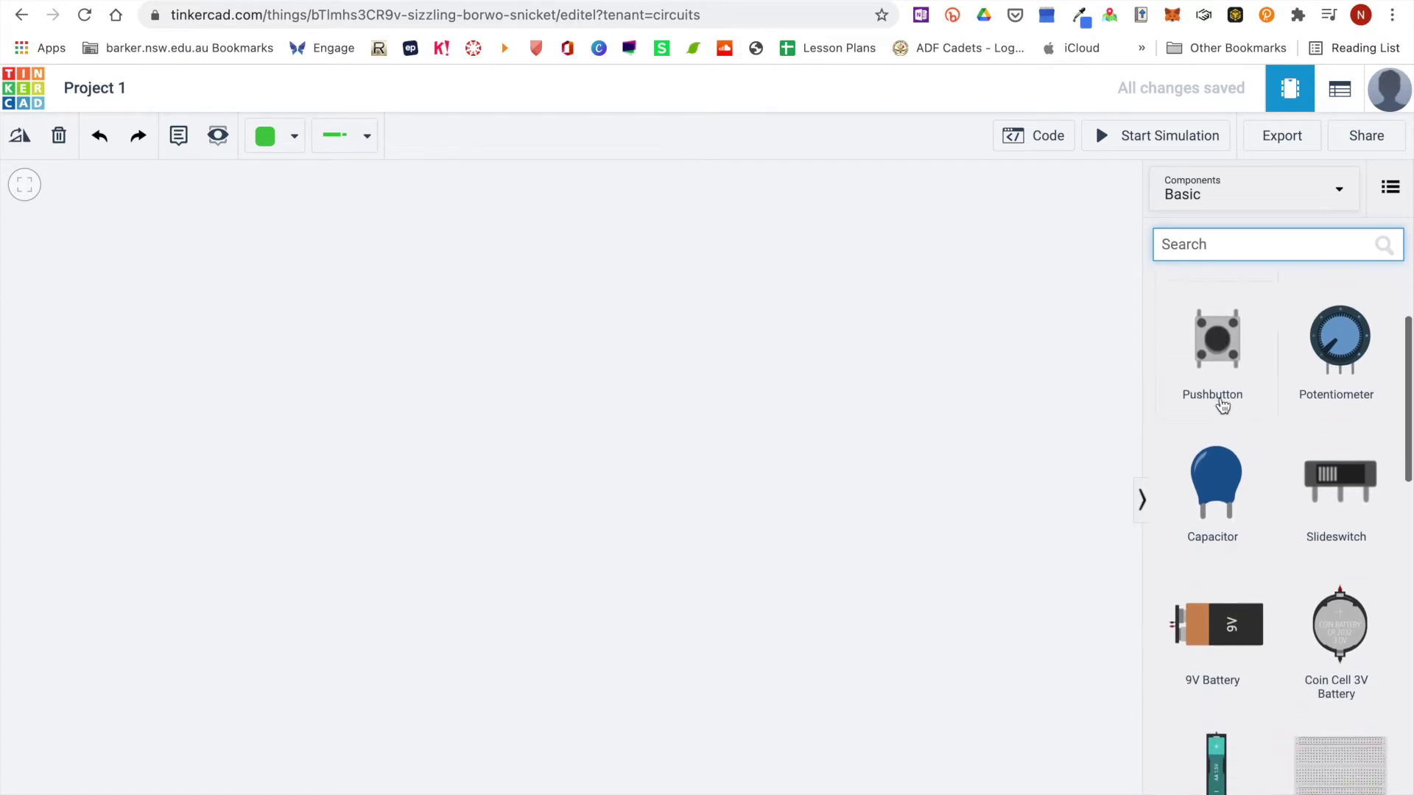
Step: Drop an Arduino Uno R3 on the canvas and a Piezo buzzer, found by searching 'piez', just above it
left_click_drag(1307, 500, 654, 493)
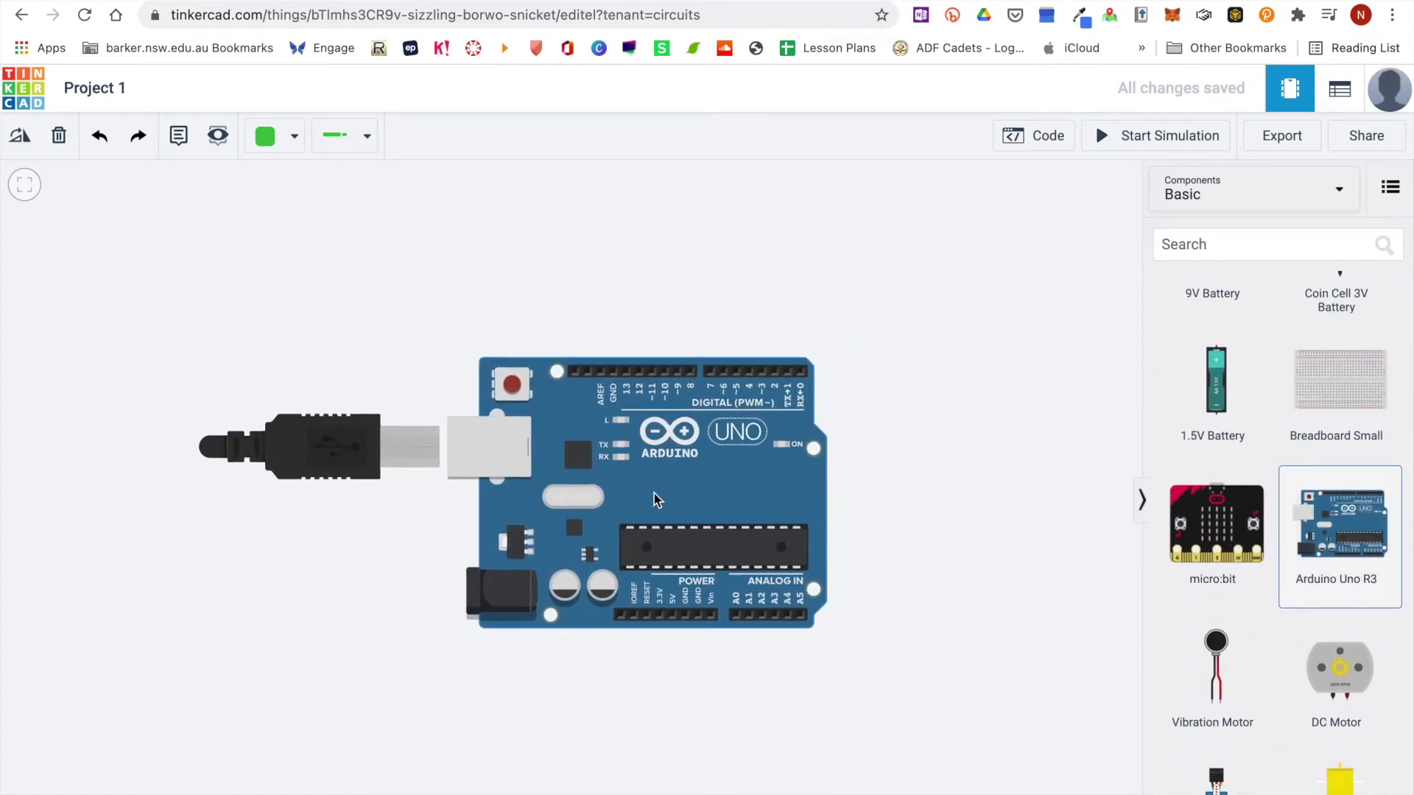
left_click(1199, 244)
type("p")
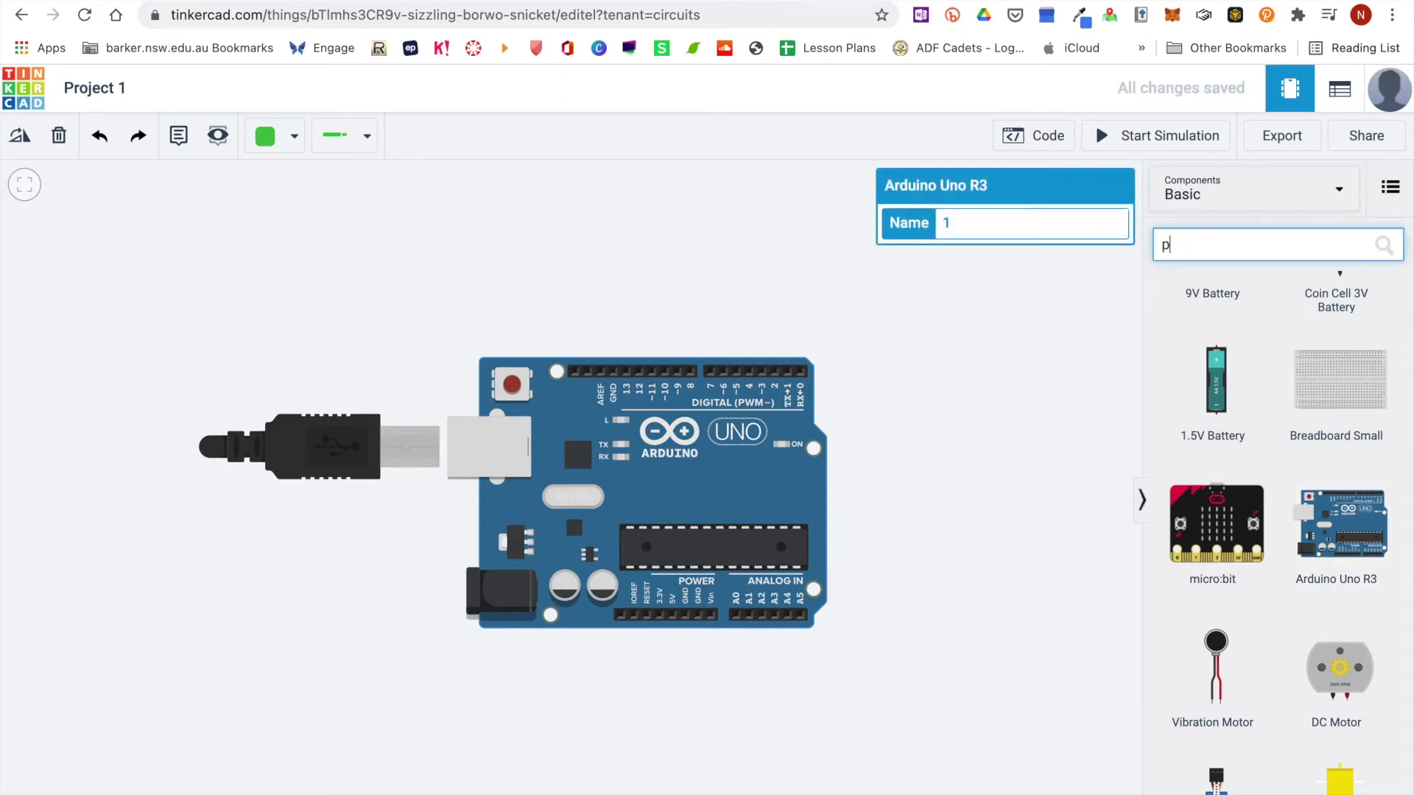
type("iez")
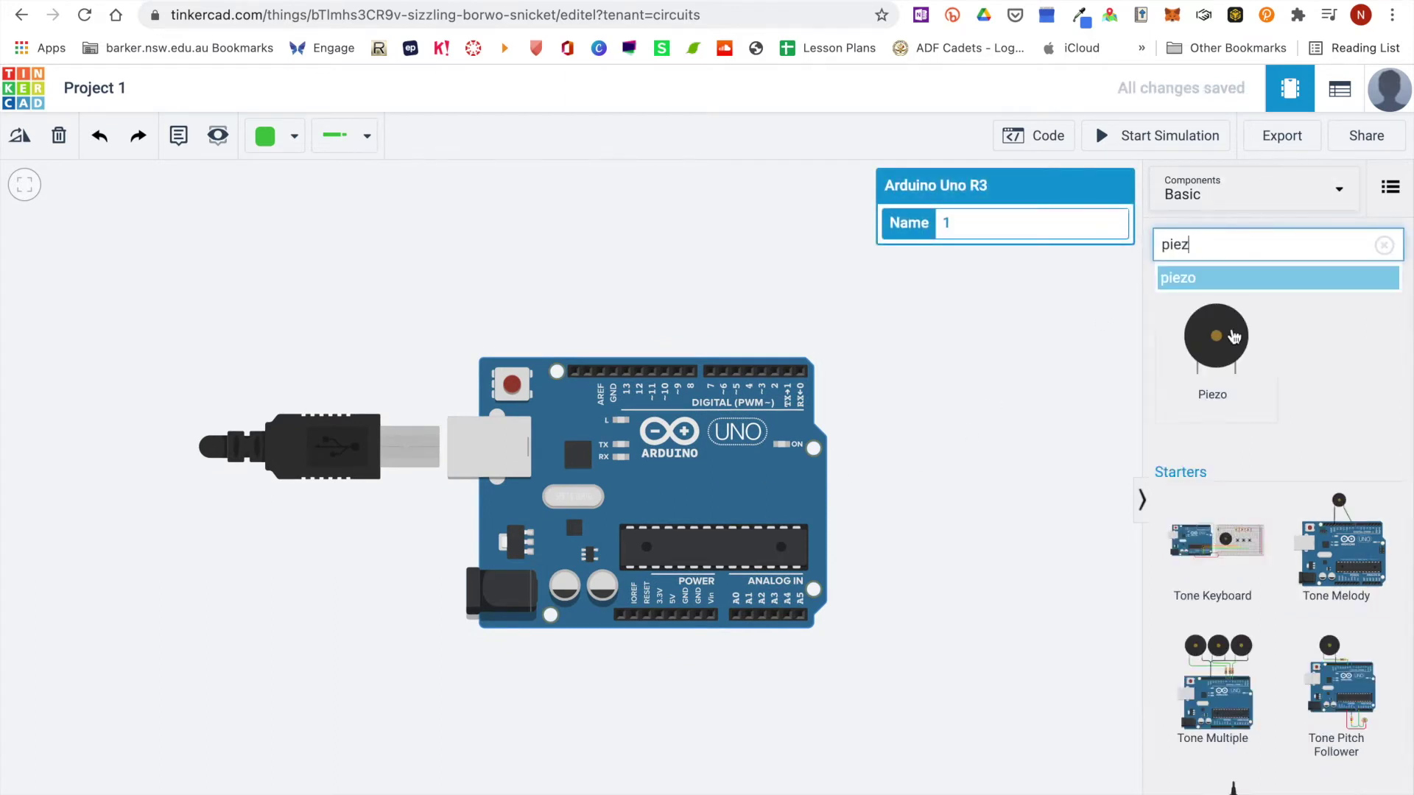
left_click(1198, 344)
left_click_drag(1198, 345, 641, 327)
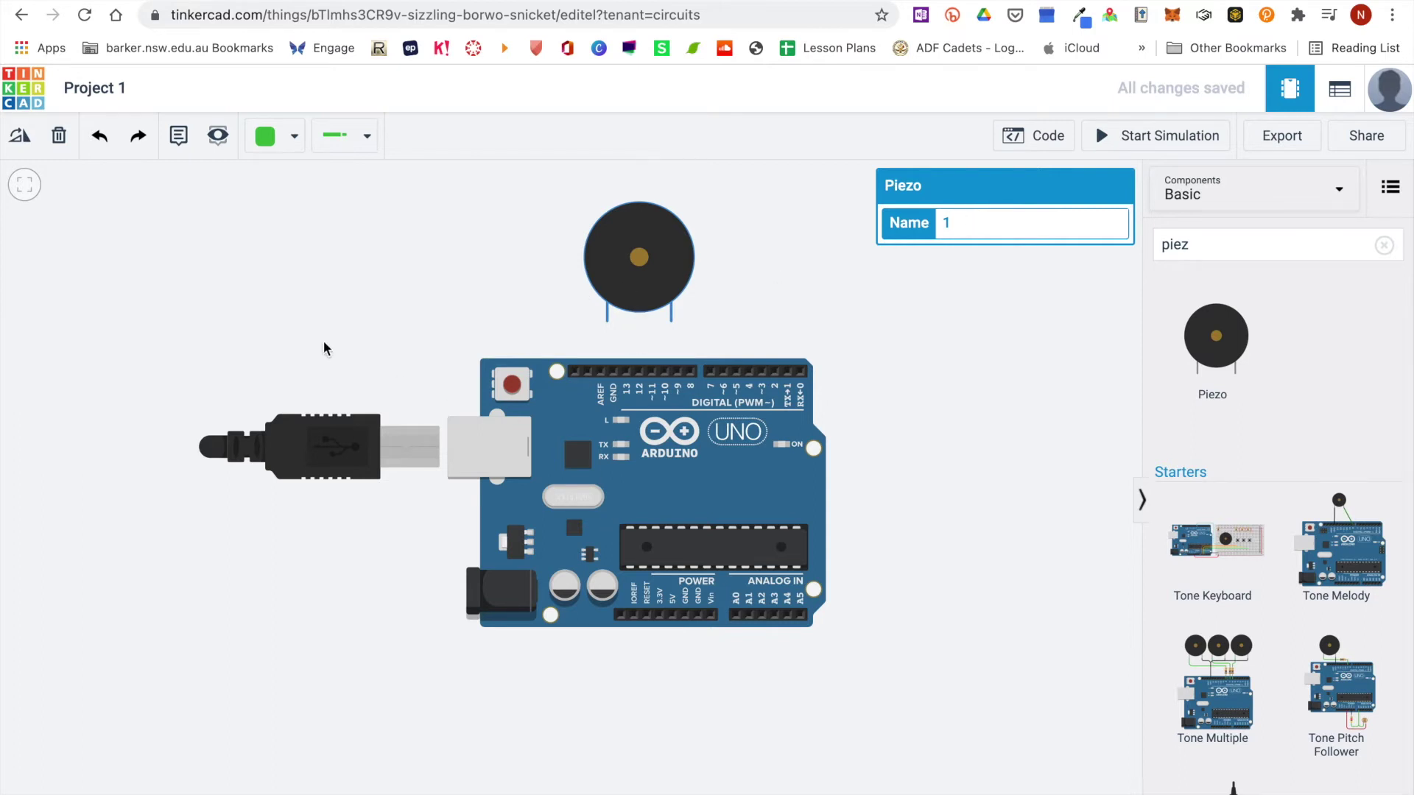
left_click(19, 147)
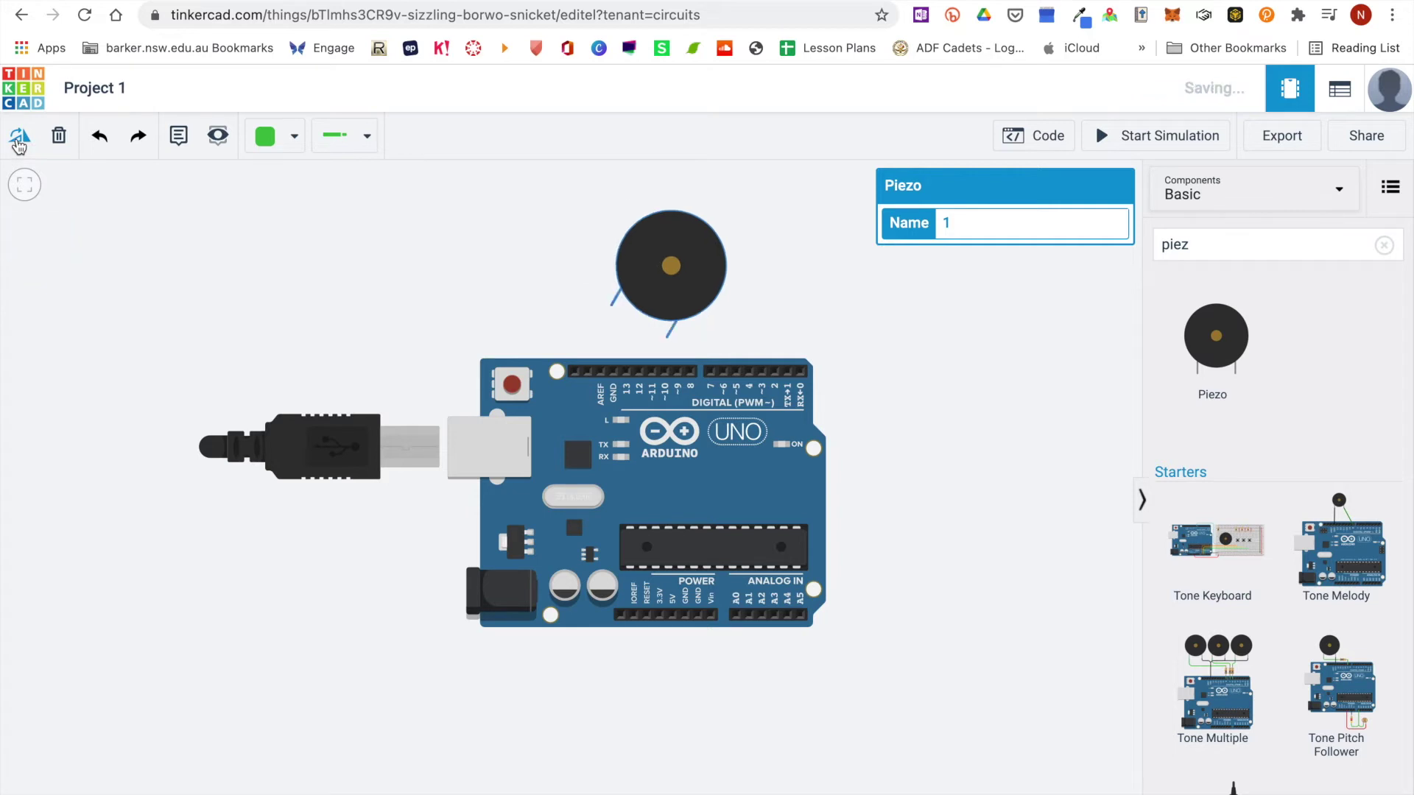
left_click(19, 145)
left_click(20, 145)
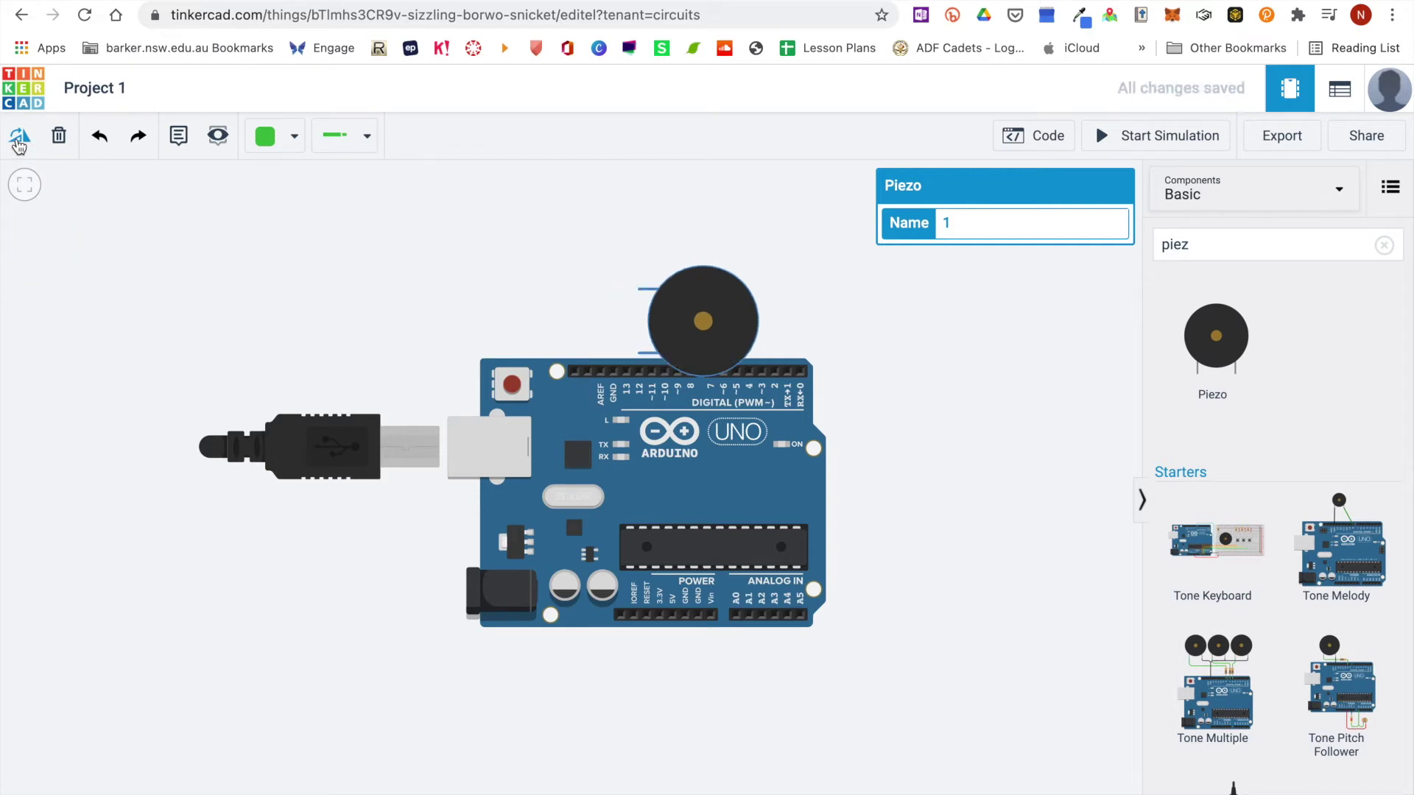
left_click(19, 146)
left_click(19, 145)
left_click(20, 146)
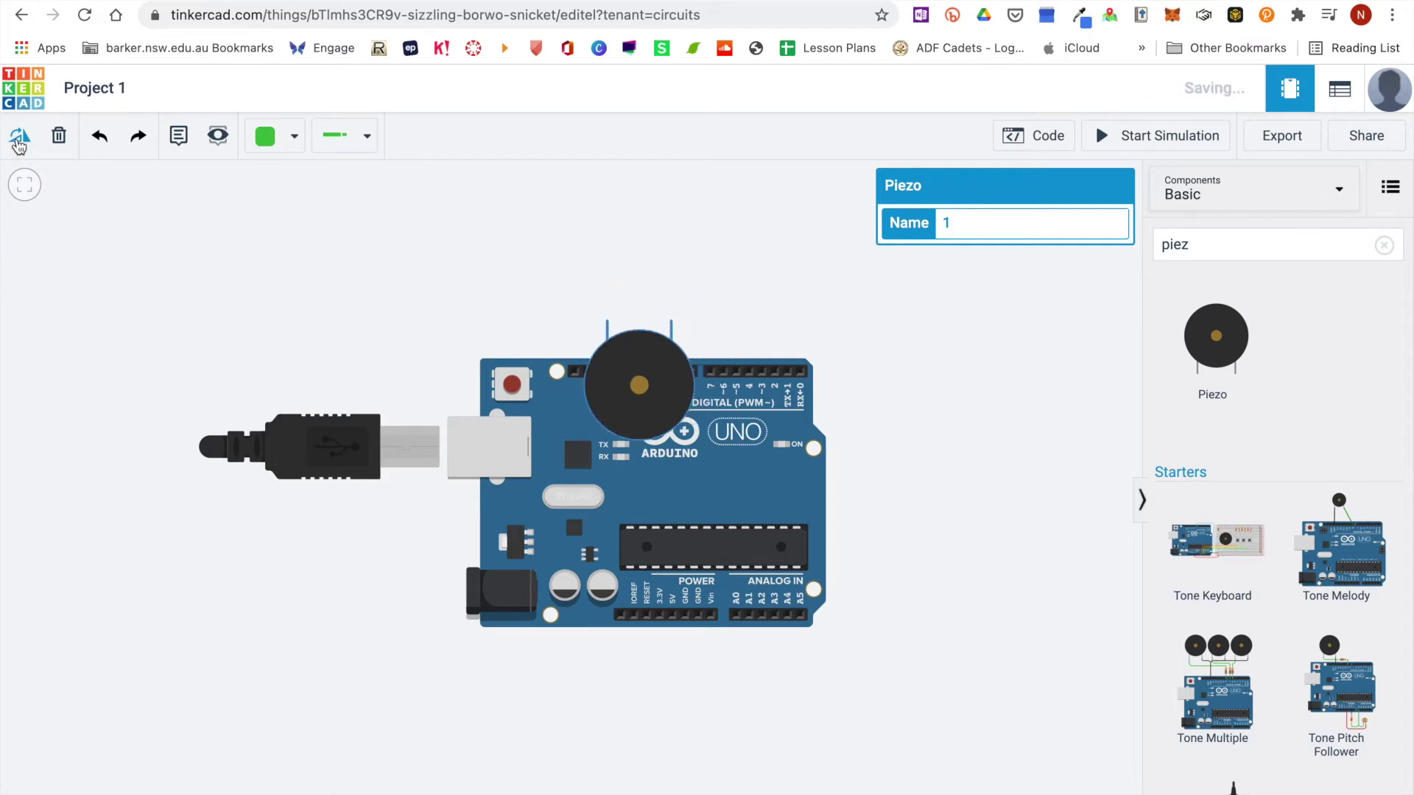
left_click(19, 146)
left_click(19, 146)
left_click(19, 145)
left_click(19, 146)
left_click(20, 145)
left_click(19, 146)
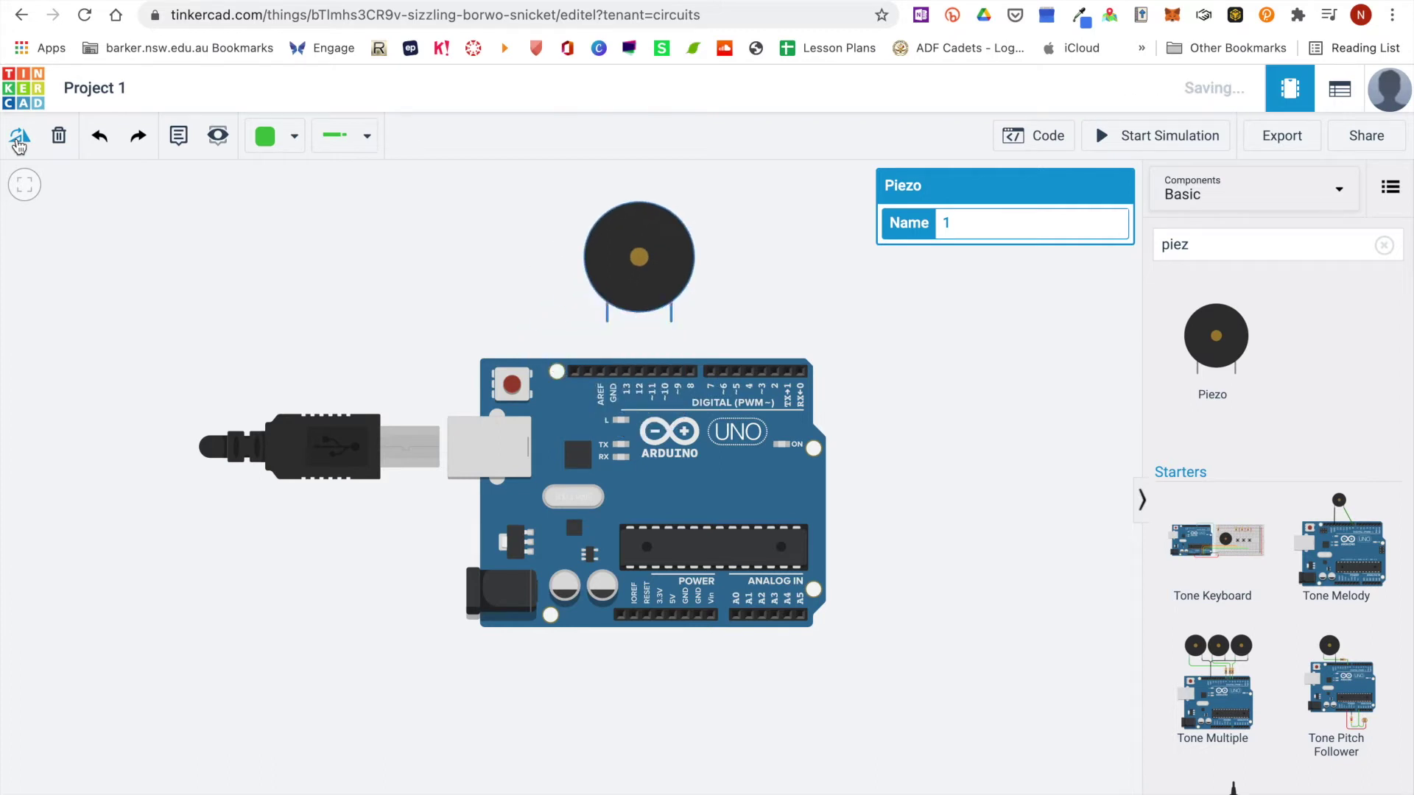
left_click(695, 456)
left_click_drag(672, 443, 674, 490)
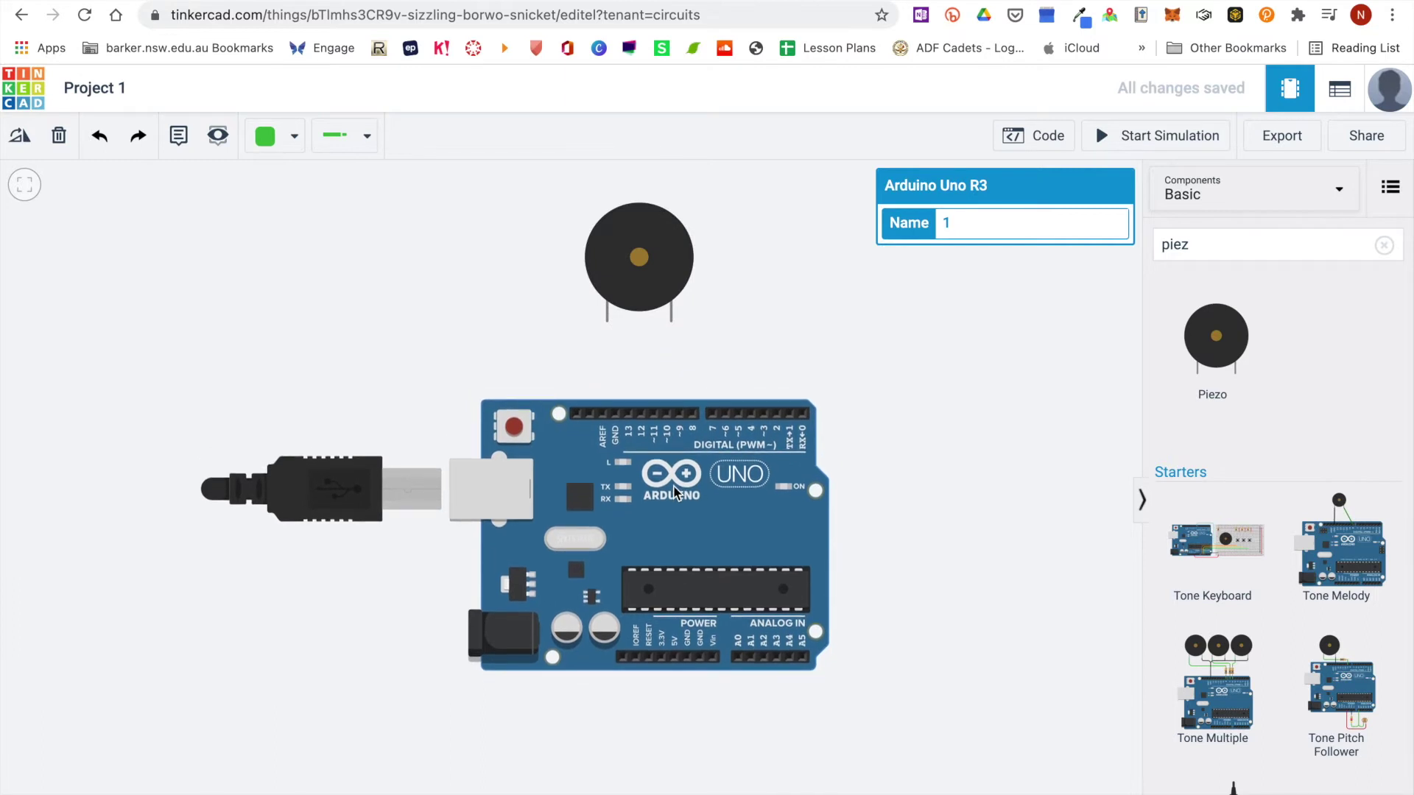
Step: Wire the piezo's Positive pin to digital pin 11 with a red wire
left_click(607, 323)
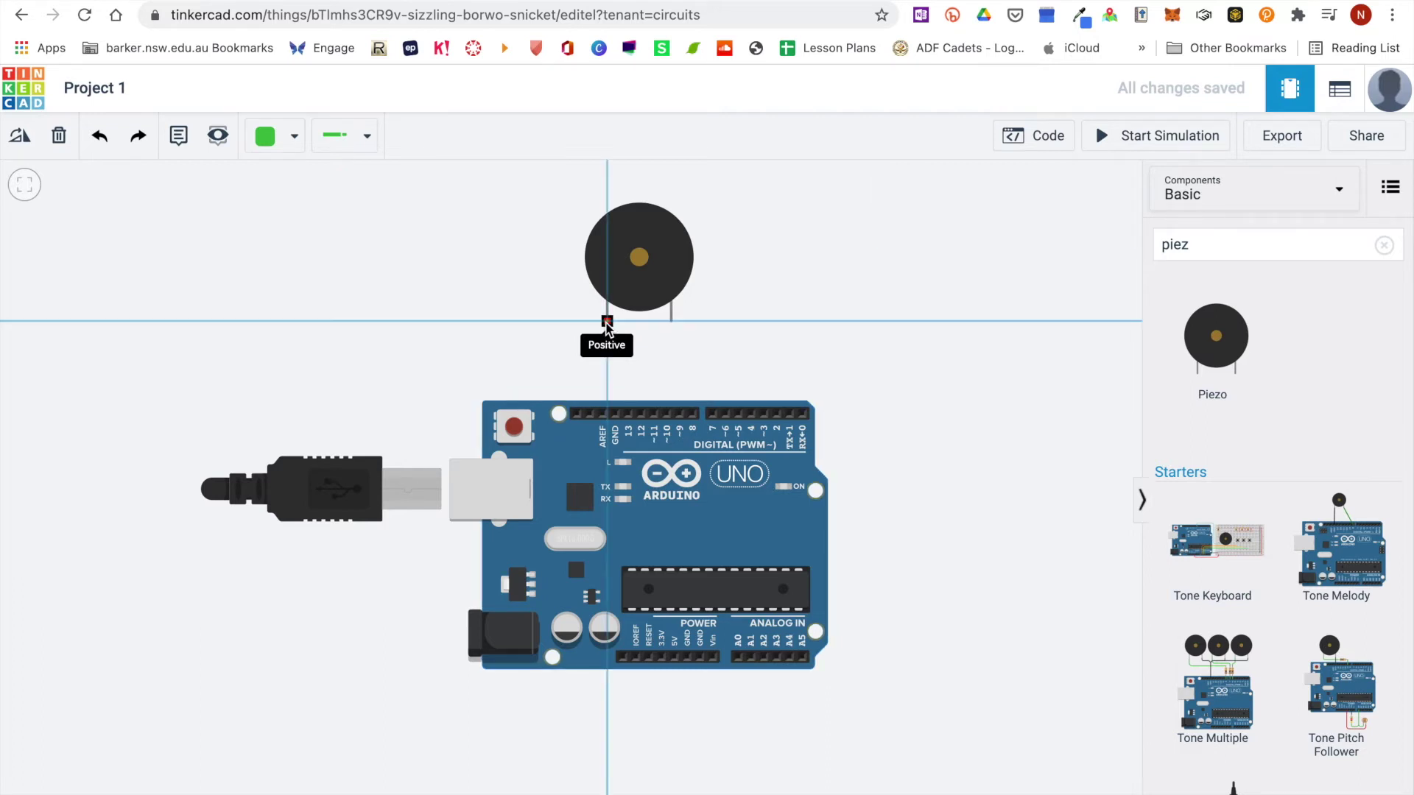
left_click(653, 414)
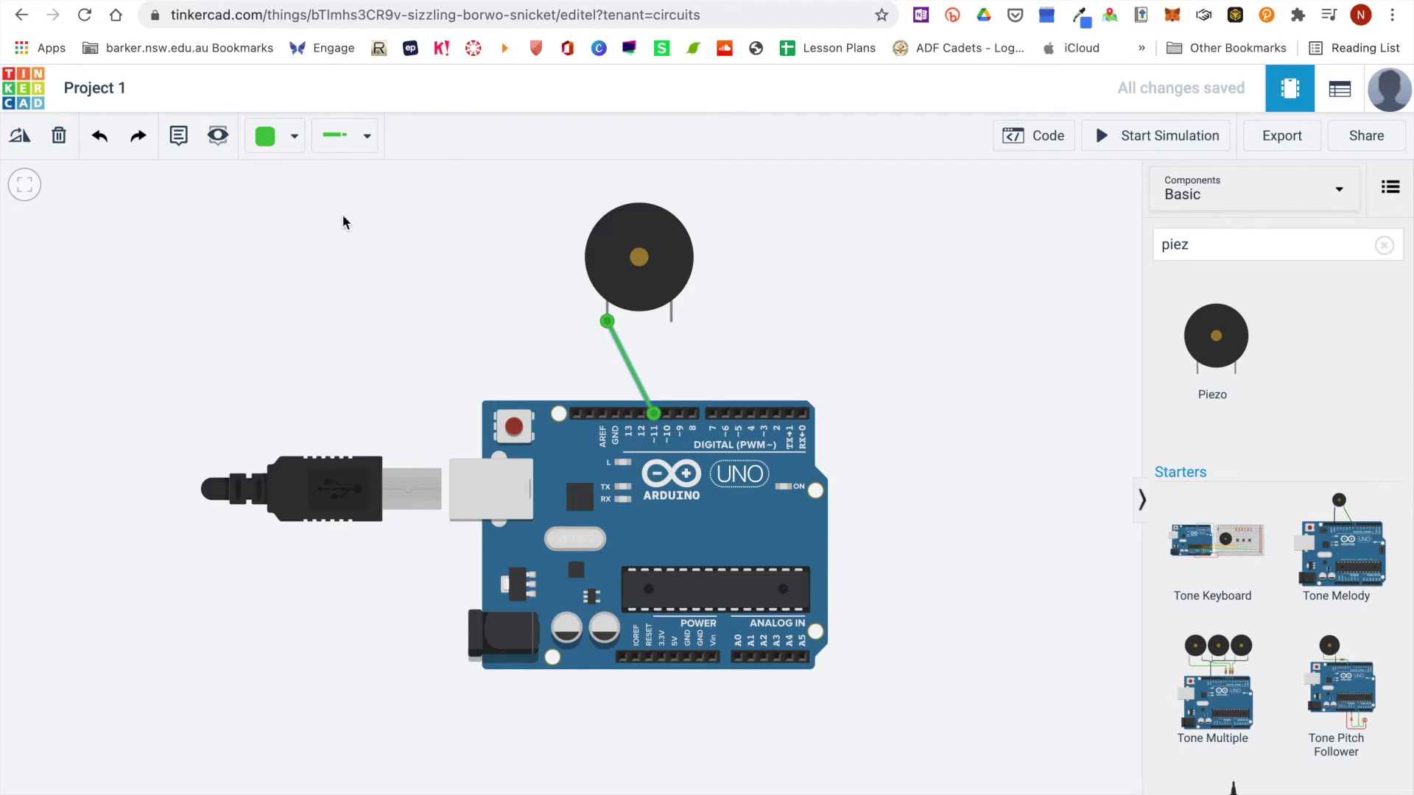
left_click(287, 144)
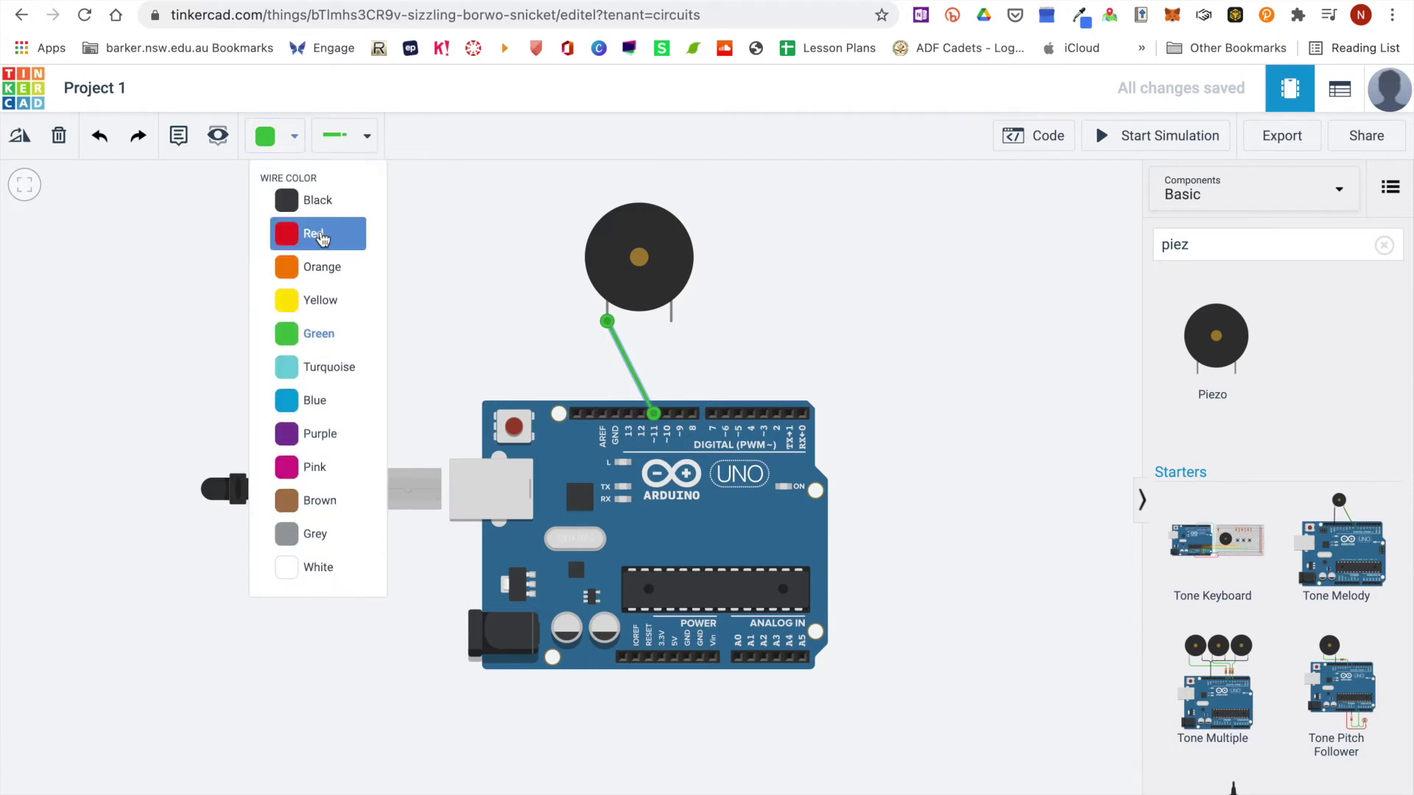
left_click(317, 231)
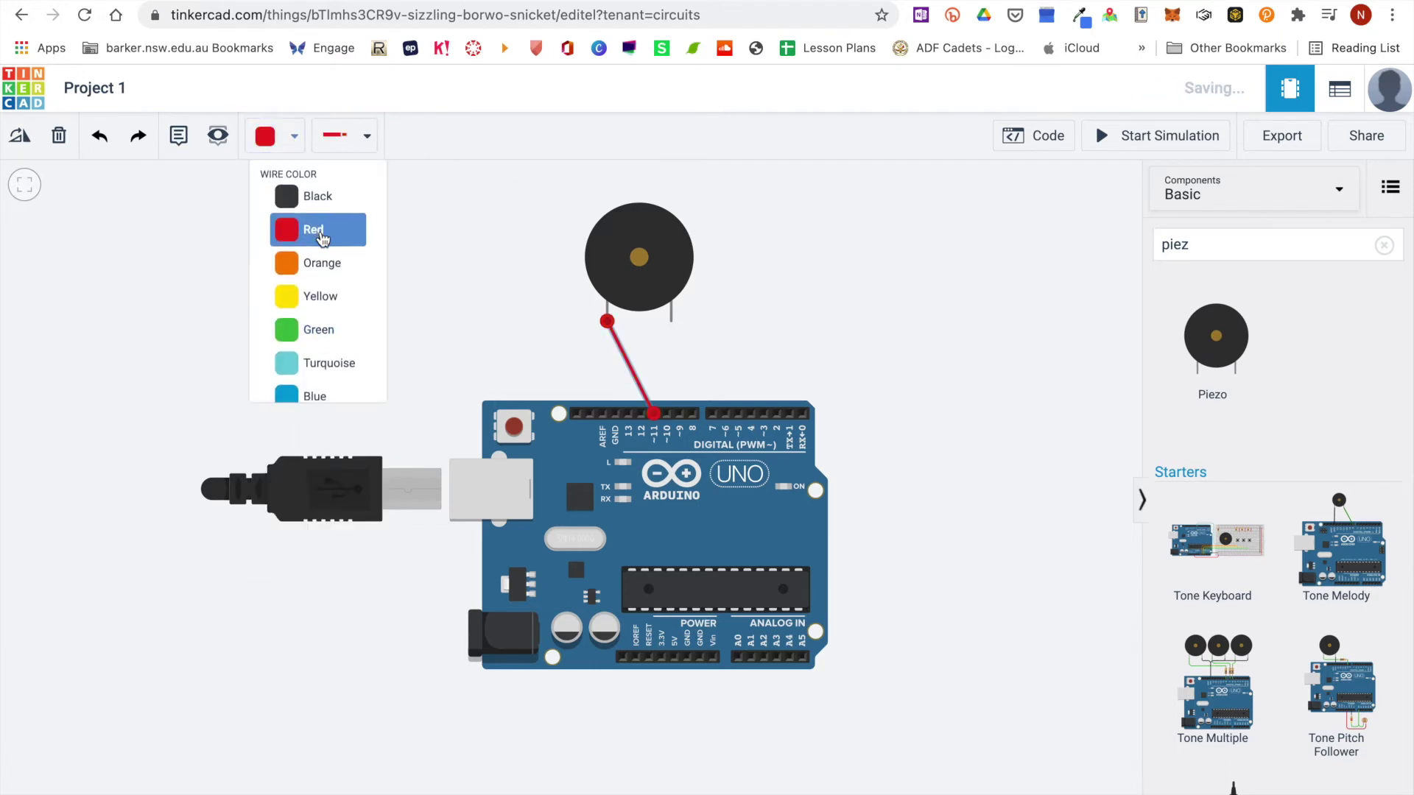
Step: Wire the piezo's Negative pin to GND with a black wire
left_click(670, 320)
left_click(614, 412)
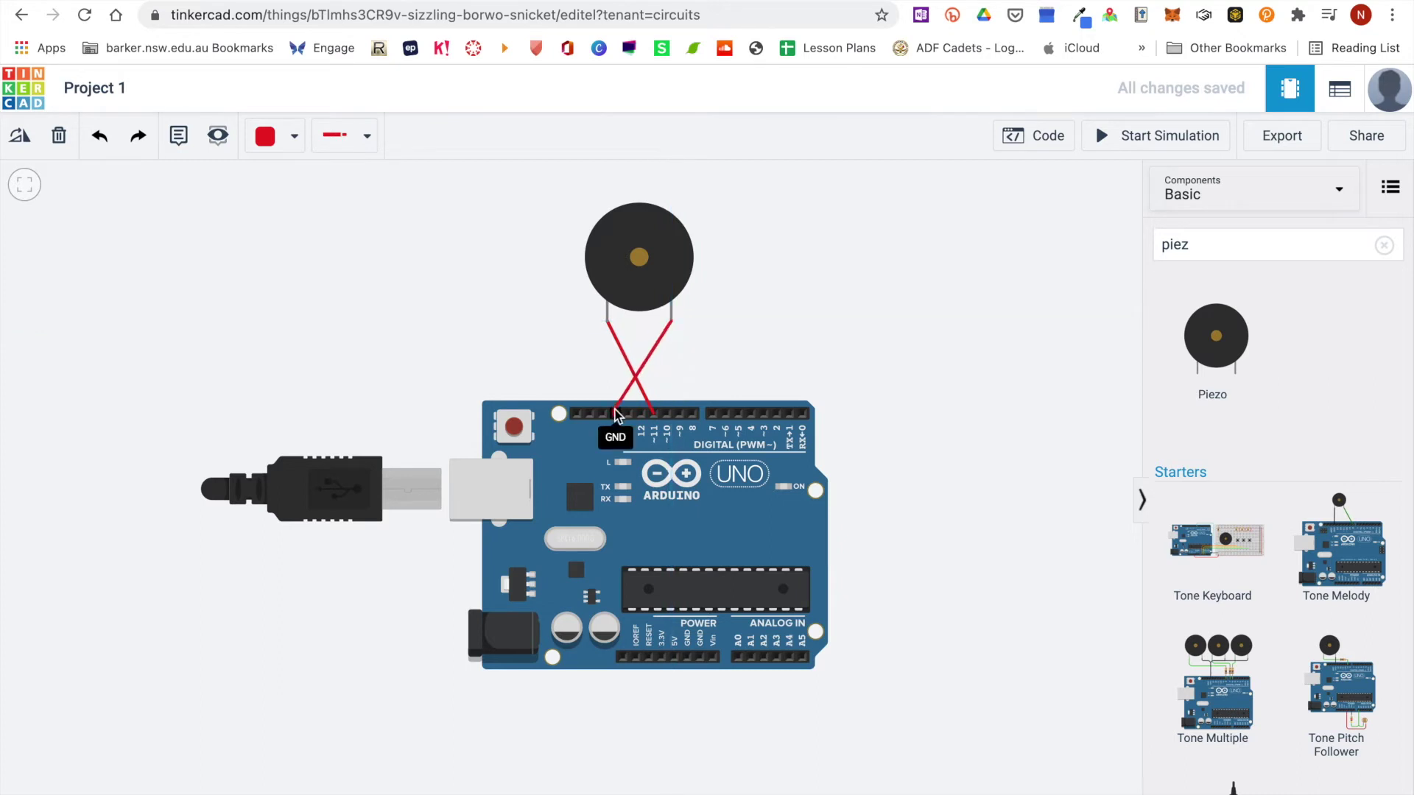
left_click(295, 137)
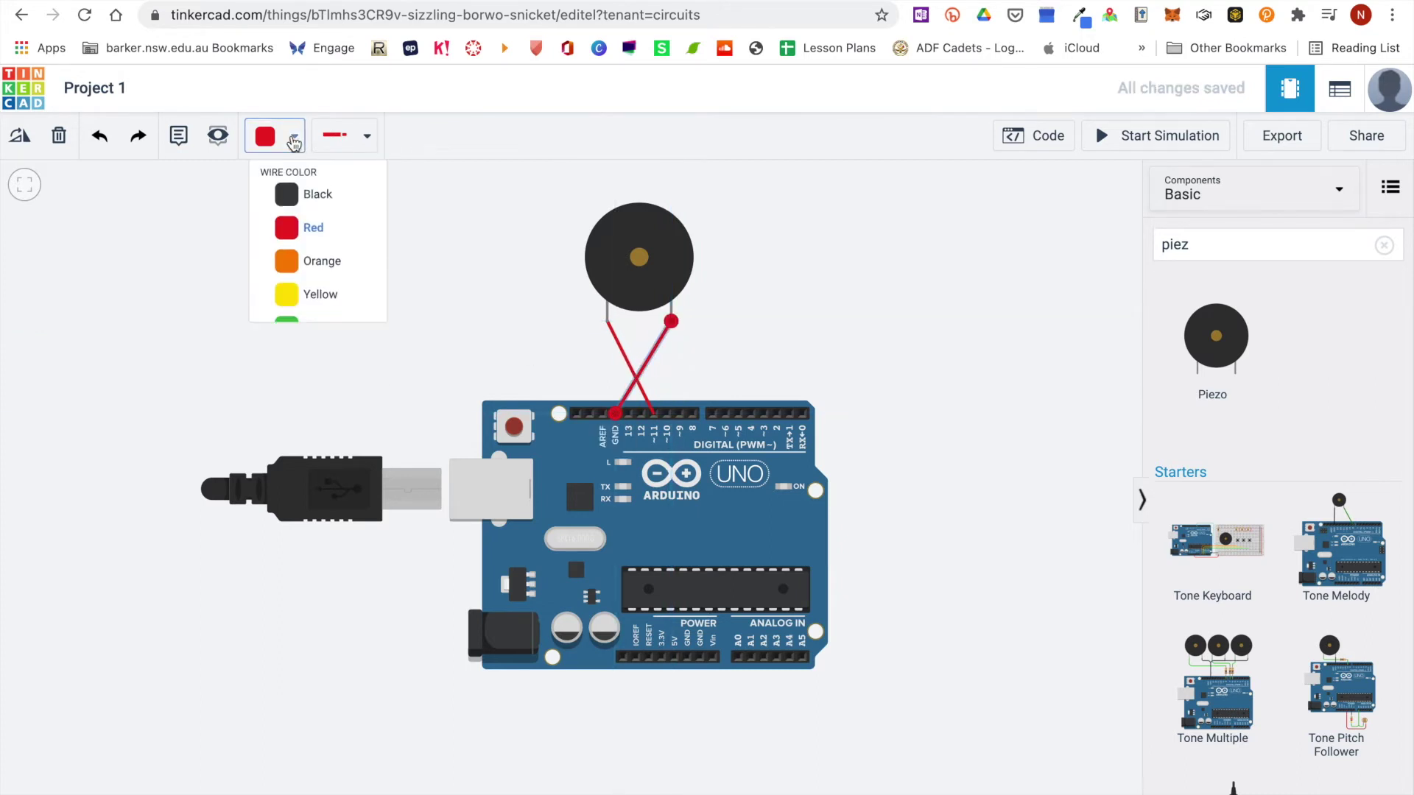
left_click(318, 202)
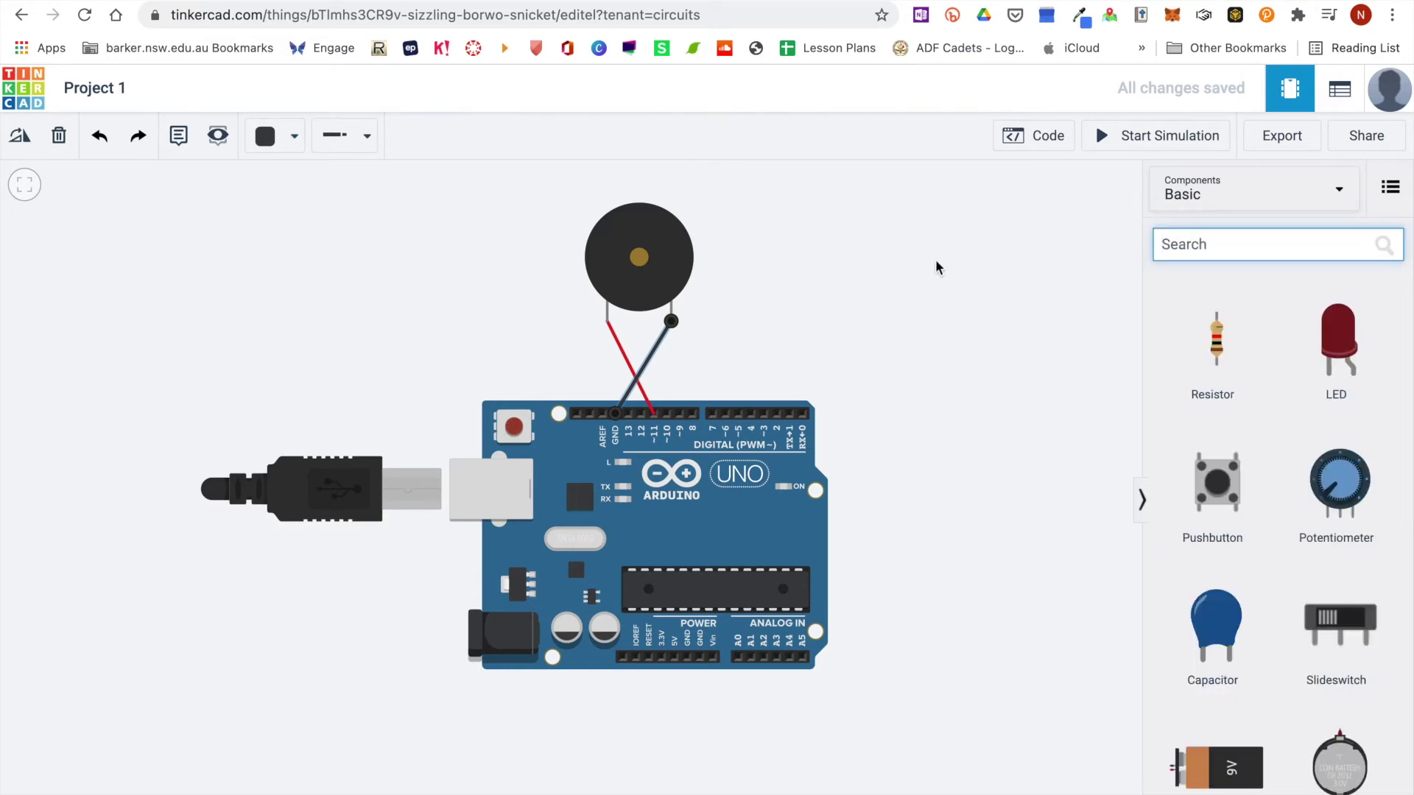
type("led")
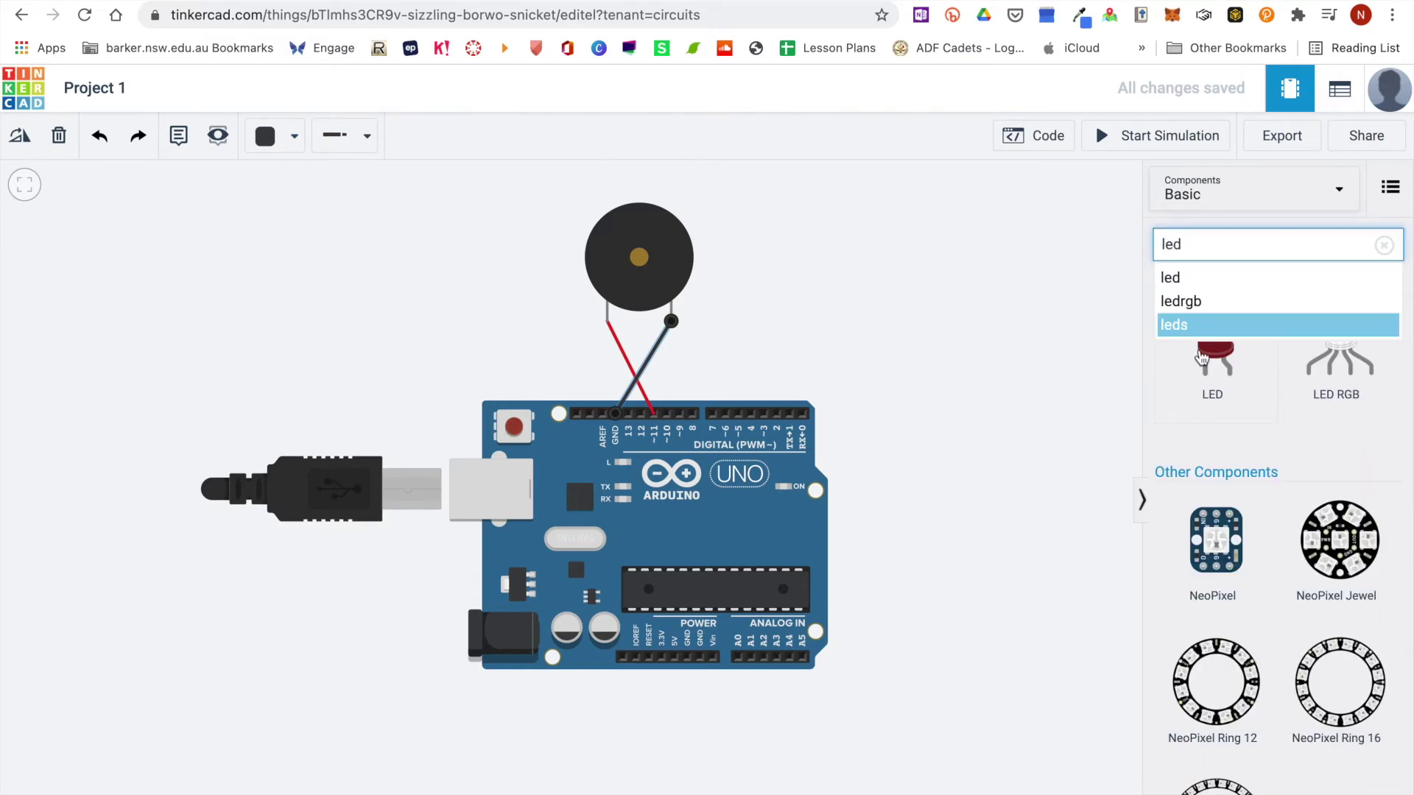
left_click_drag(1216, 359, 889, 327)
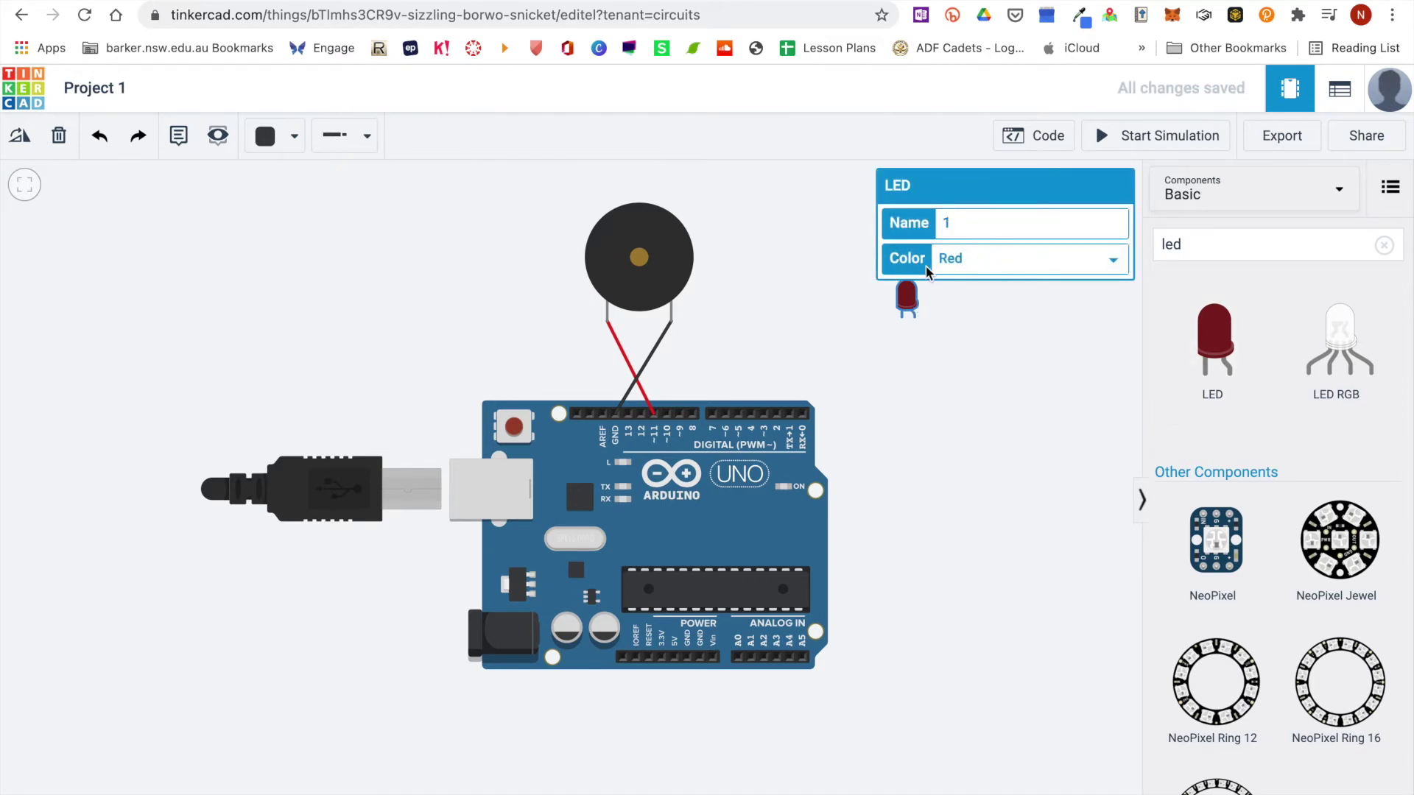
left_click(979, 262)
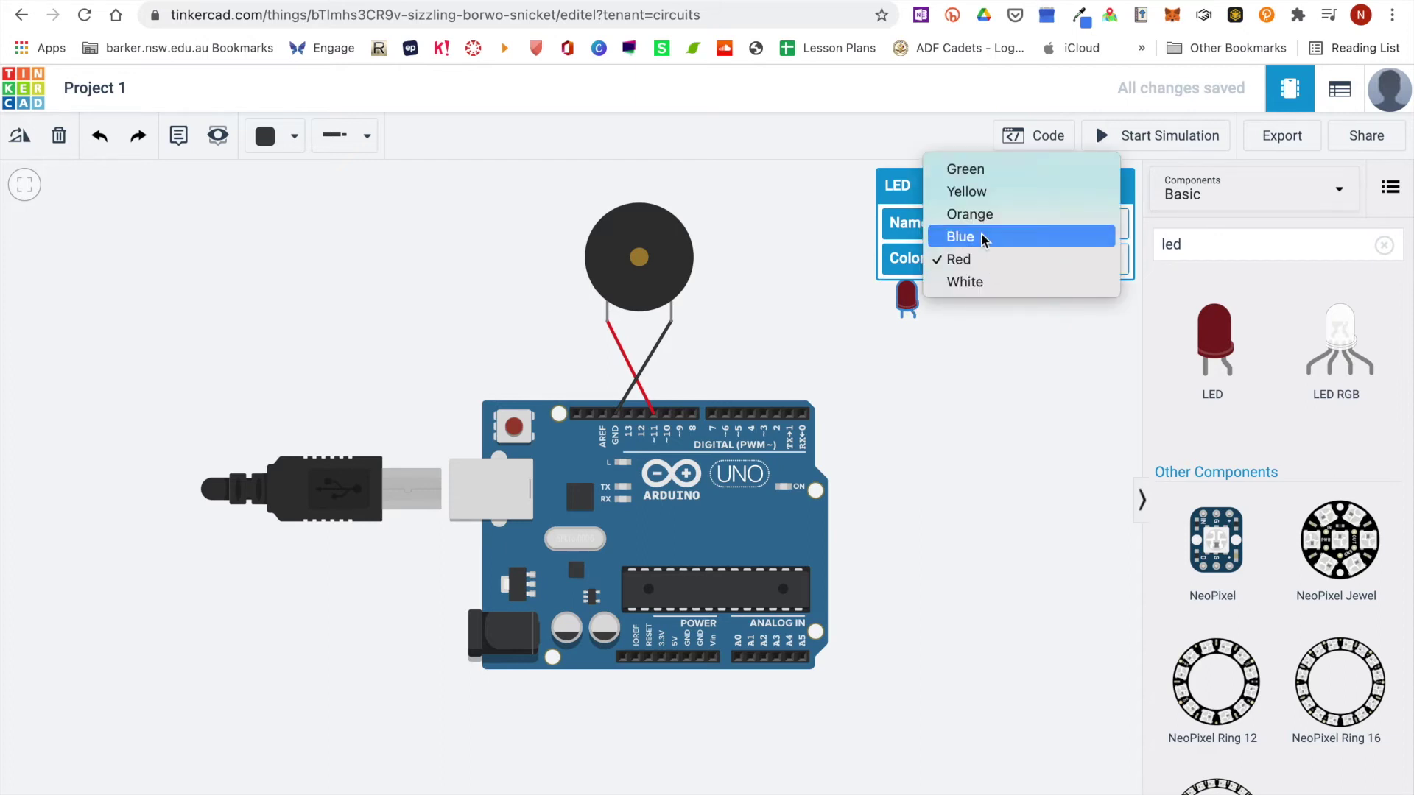
left_click(998, 388)
left_click(1220, 248)
key("BackSpace")
key("BackSpace")
key("BackSpace")
type("resi")
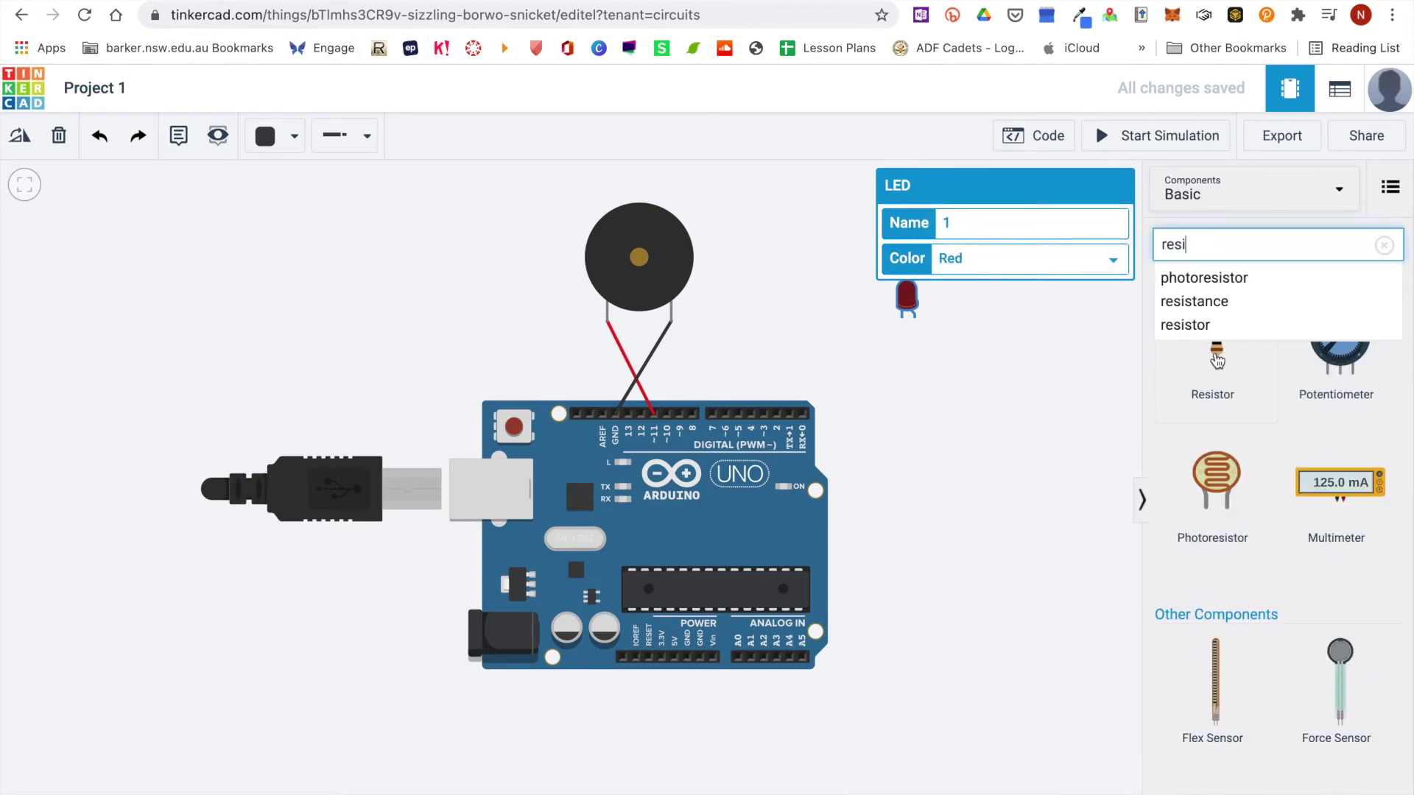
left_click_drag(1215, 359, 950, 453)
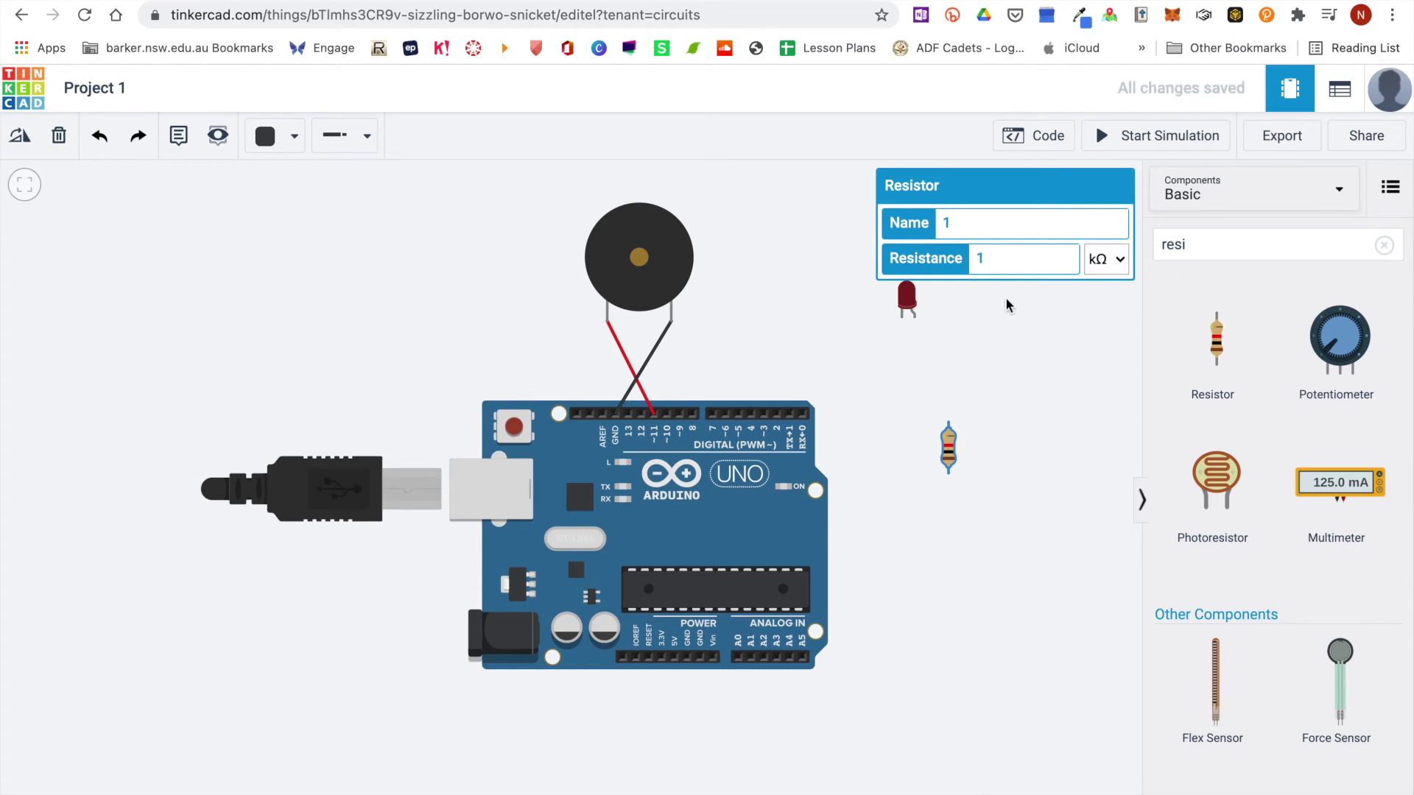
left_click(1113, 275)
left_click(1064, 426)
left_click(908, 302)
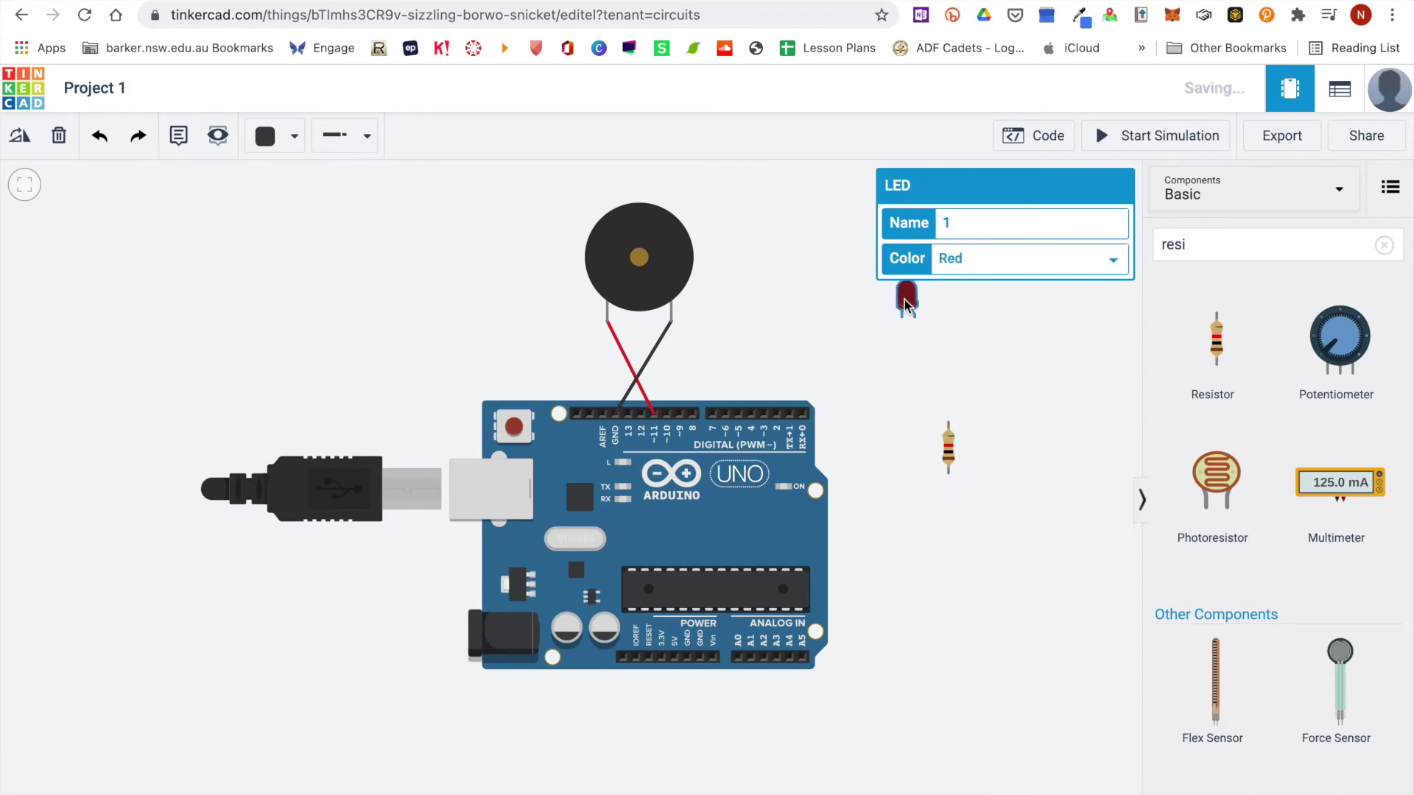
key("Delete")
left_click(950, 451)
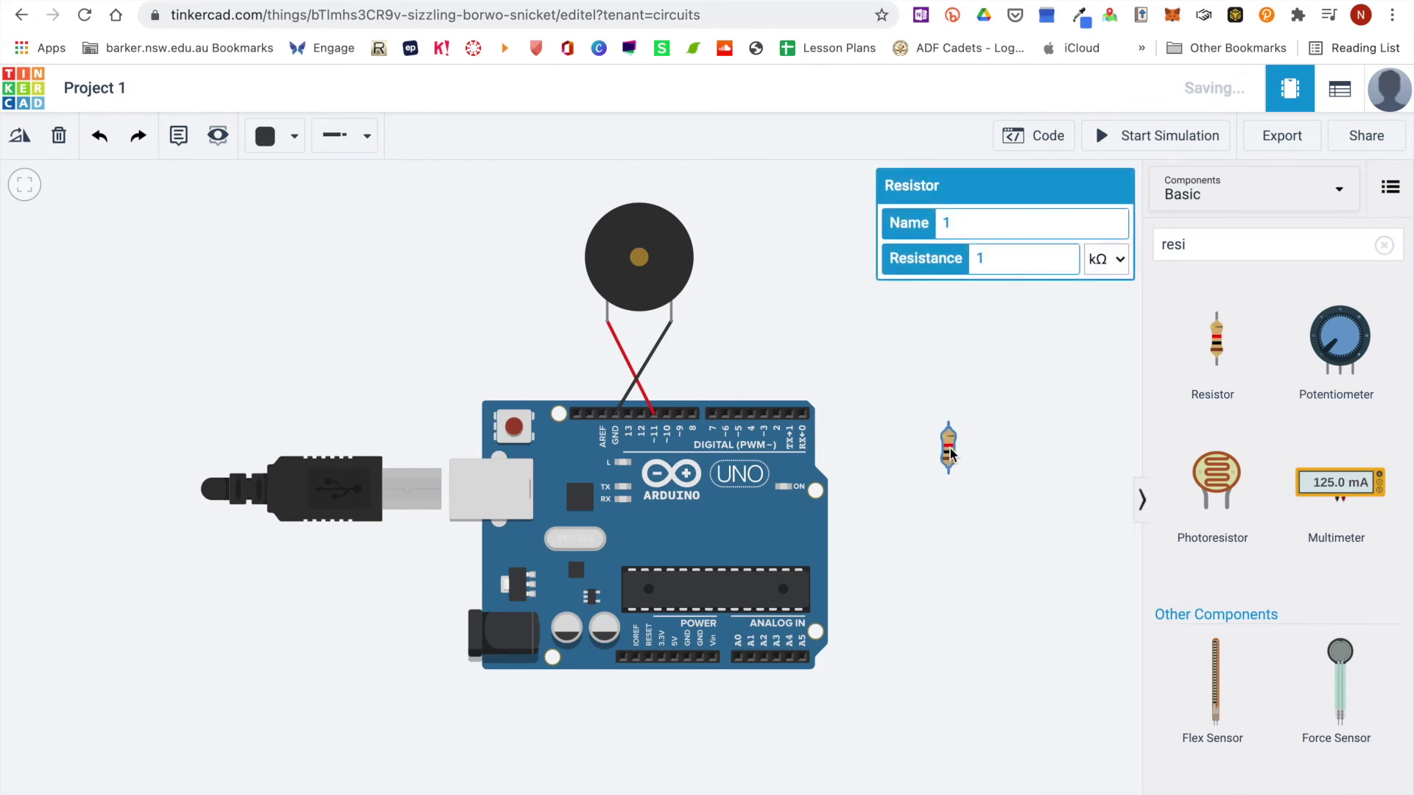
key("Delete")
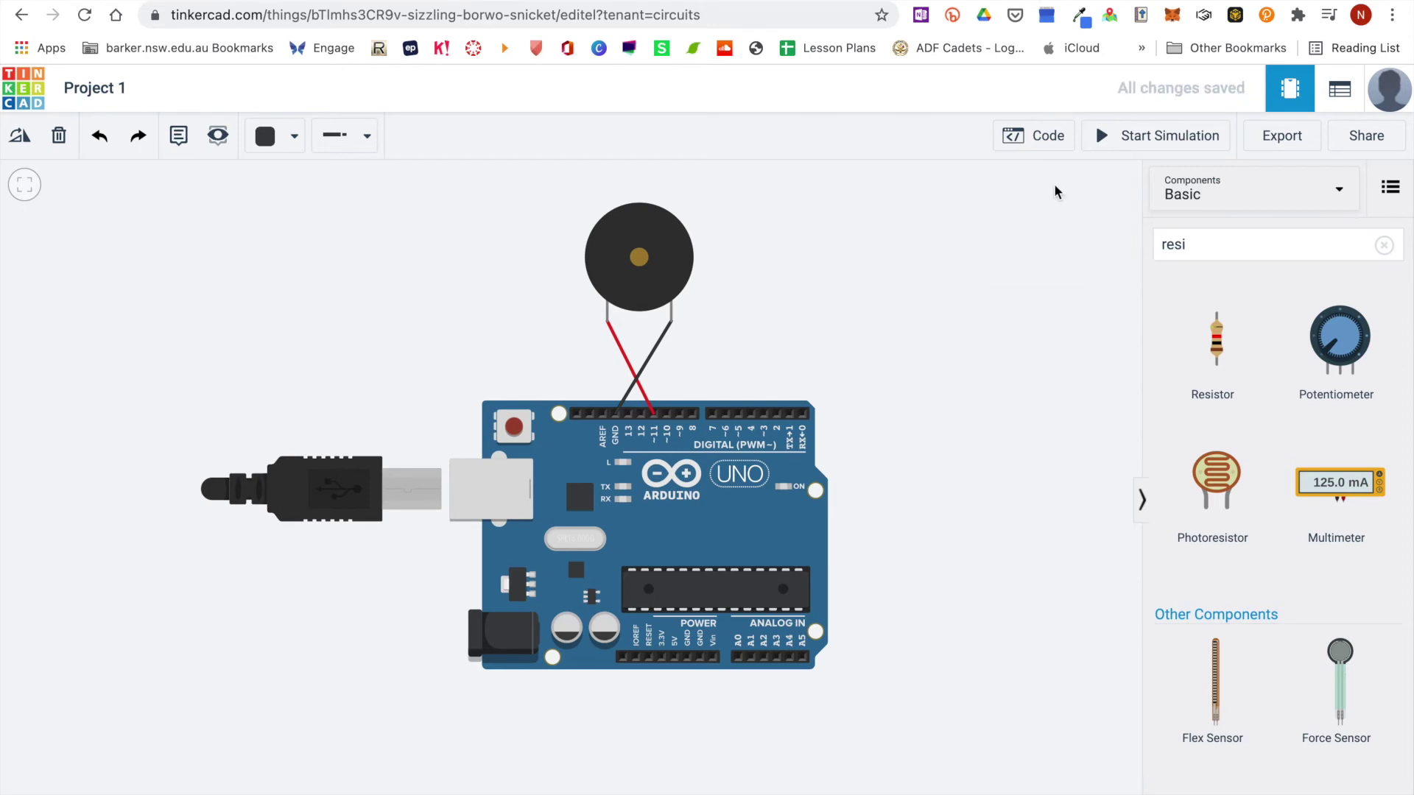
Step: Switch the Arduino code editor from Blocks to Text mode, confirming the discard of blocks
left_click(1044, 140)
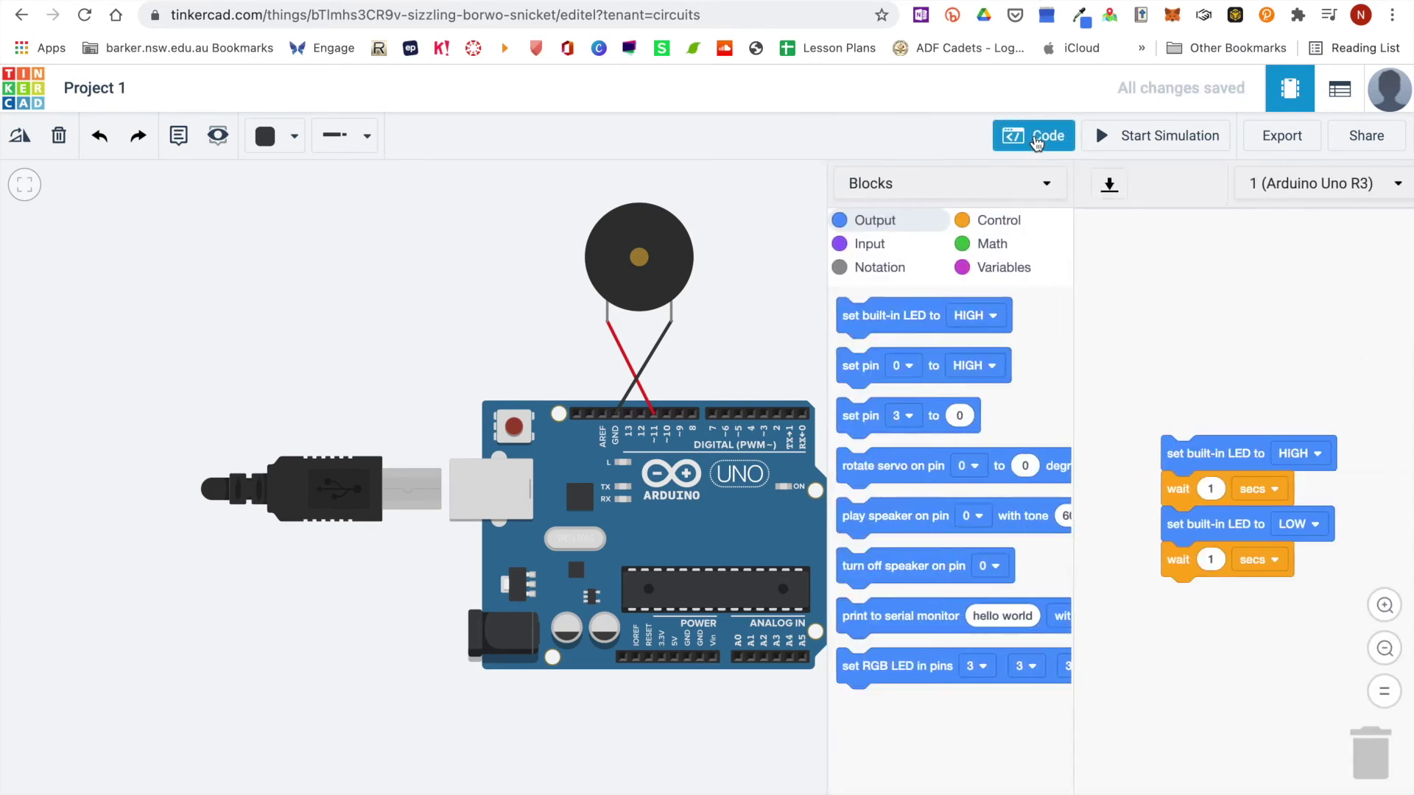
left_click(893, 192)
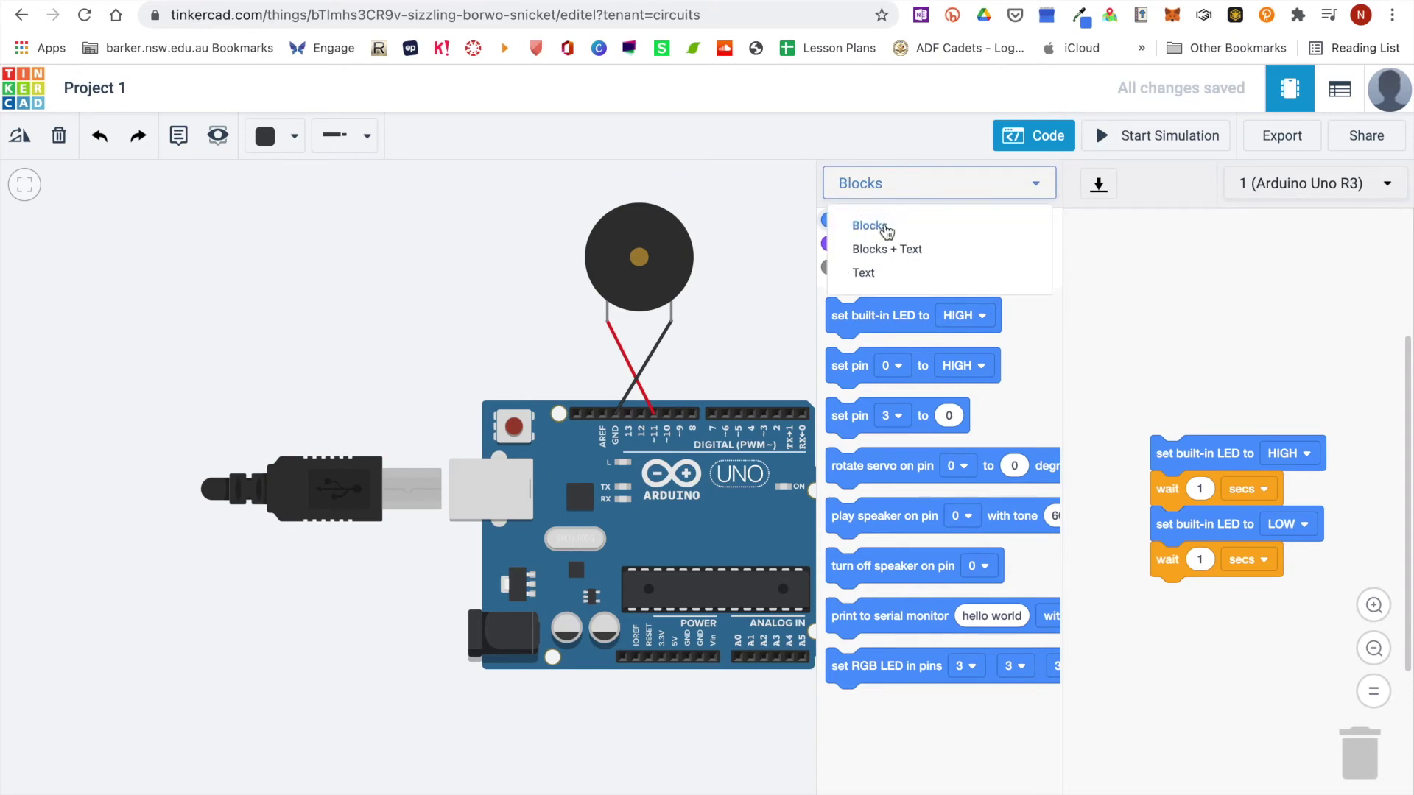
left_click(881, 277)
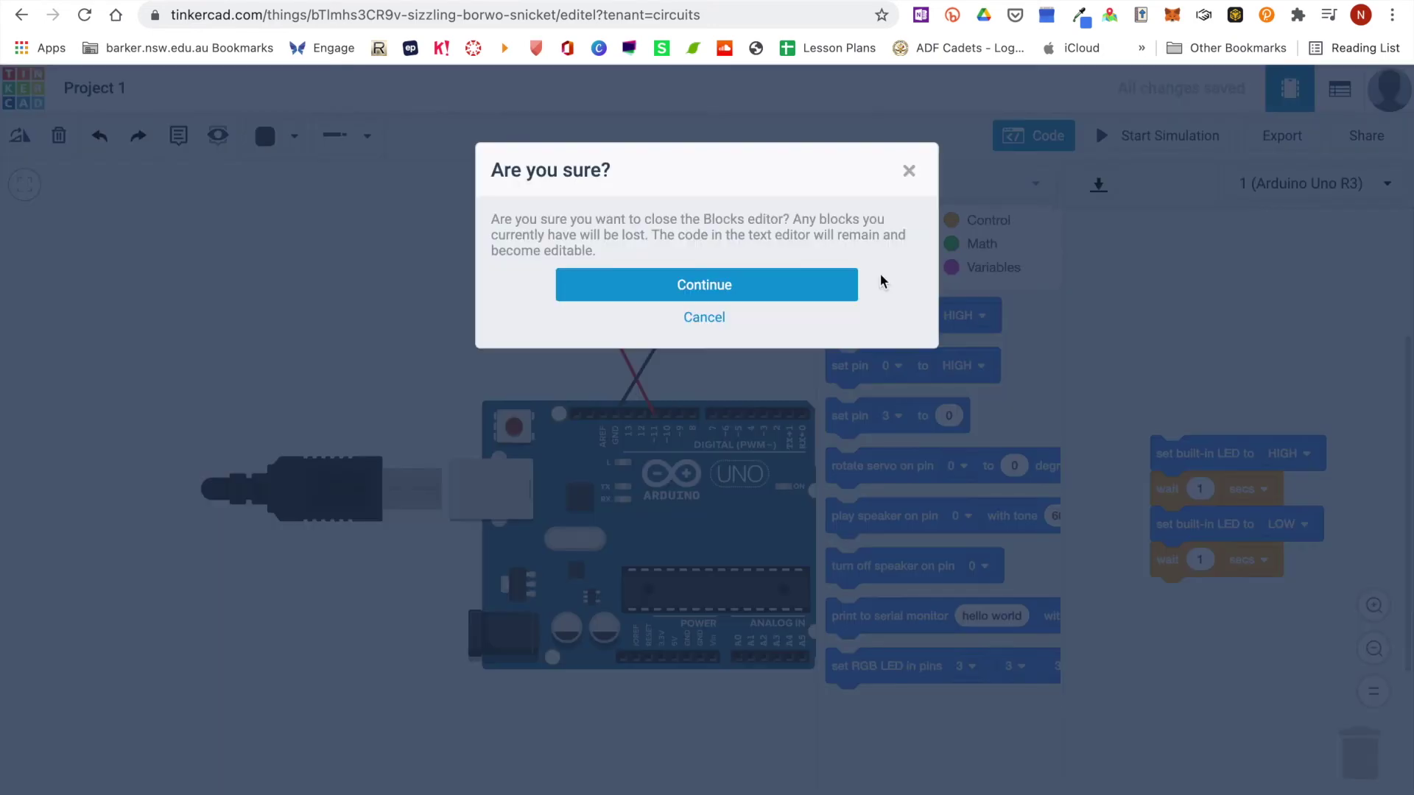
left_click(763, 293)
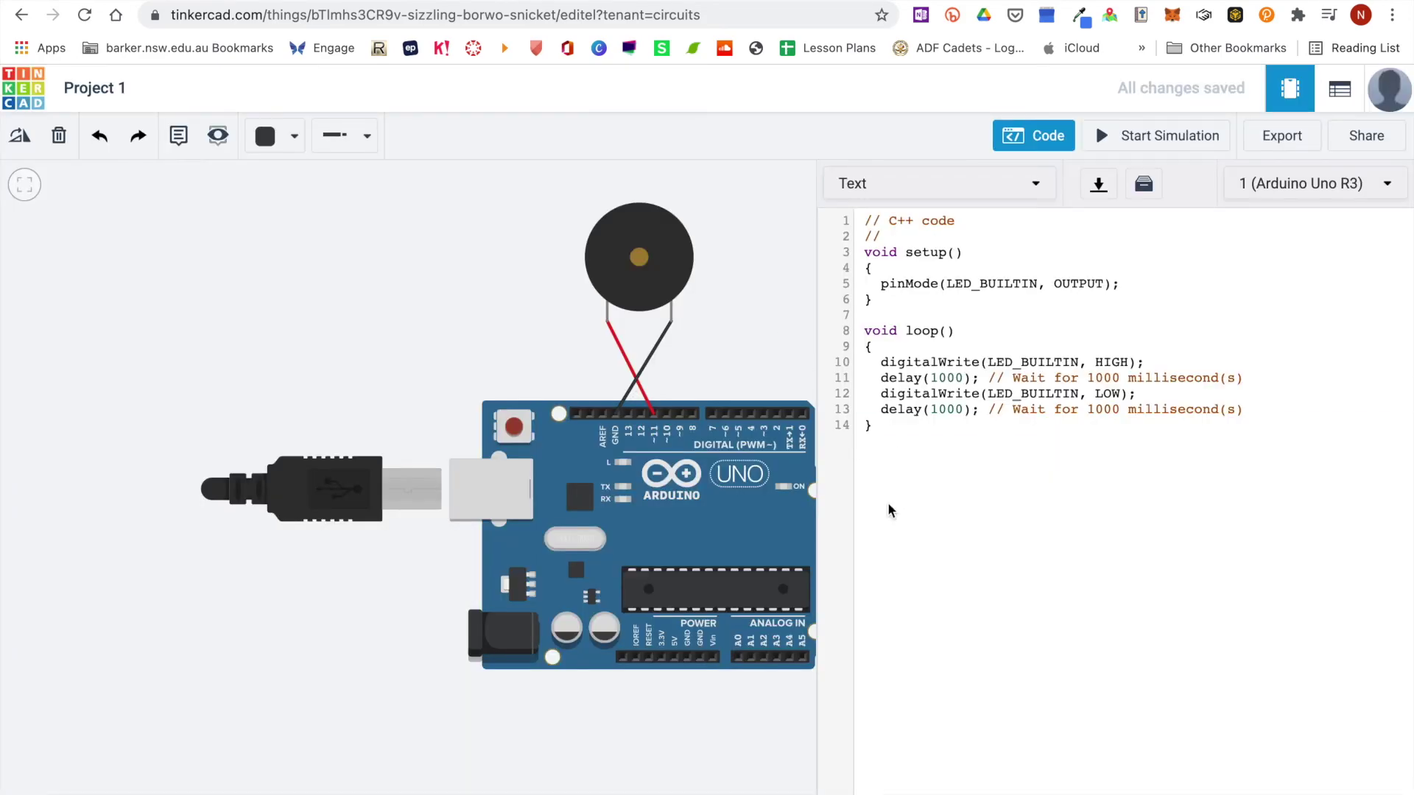
Step: Replace the default blink code with the pasted pin 11 buzzer sketch (HIGH 1 ms, LOW 1000 ms)
left_click_drag(890, 461, 857, 222)
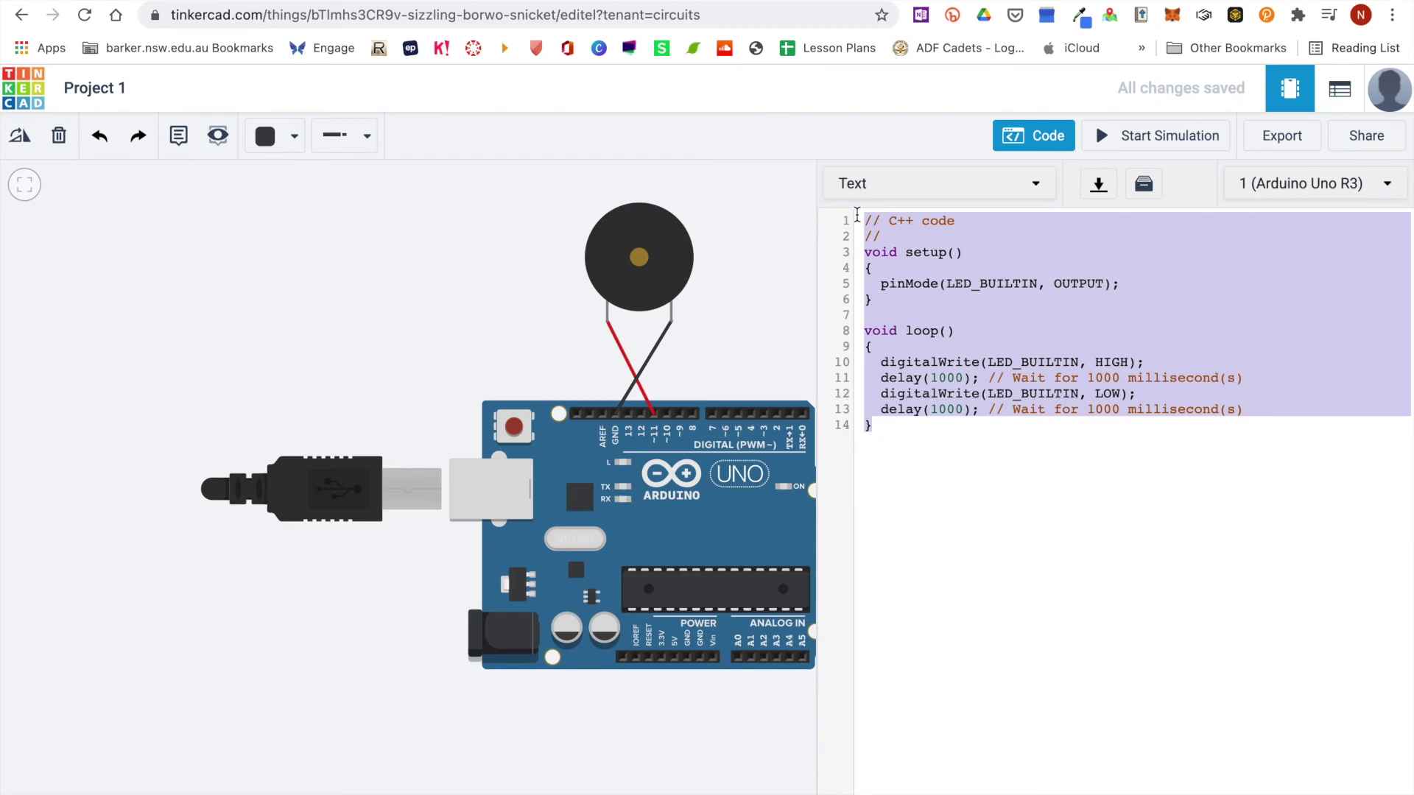
key("super+v")
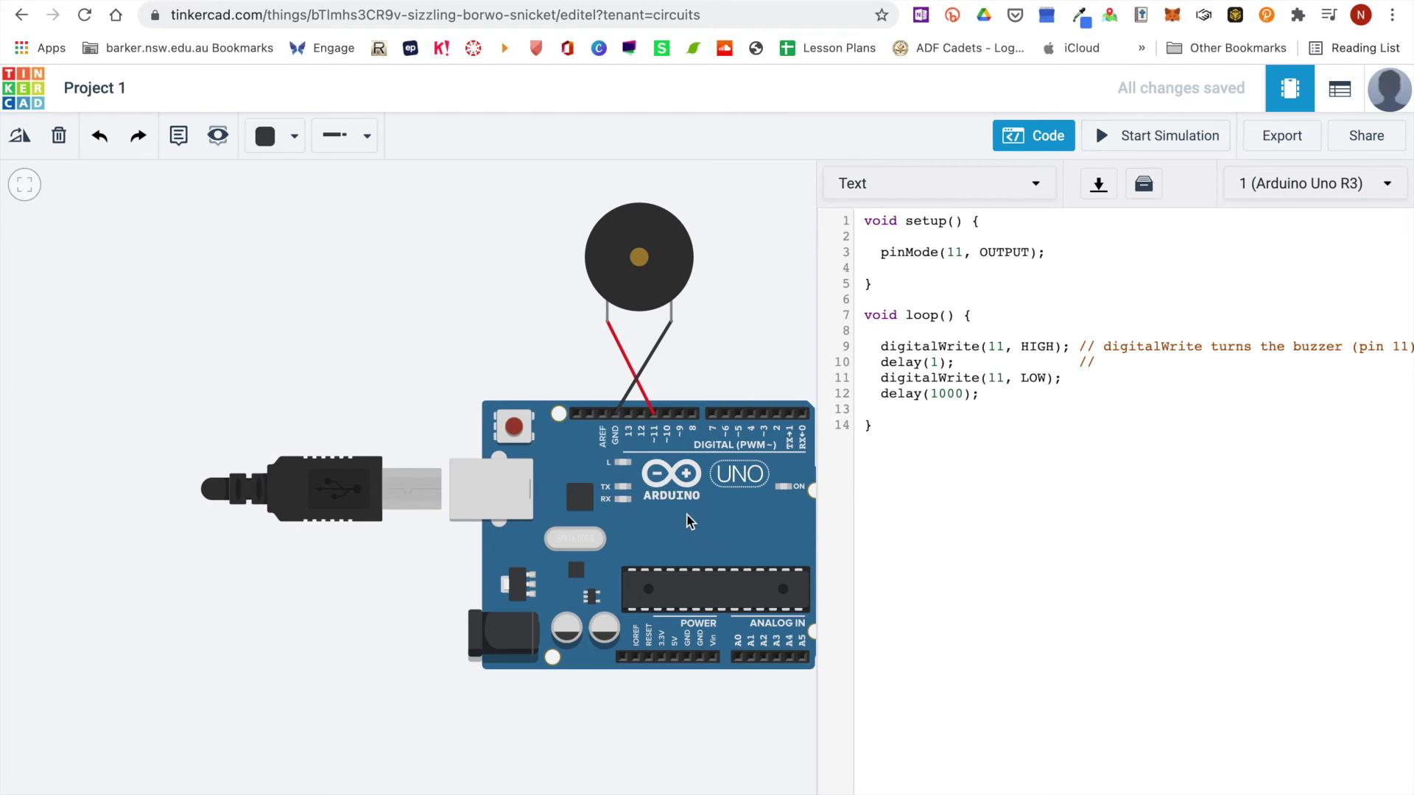
Step: Run the buzzer simulation with the code panel hidden, then stop it
left_click(1158, 138)
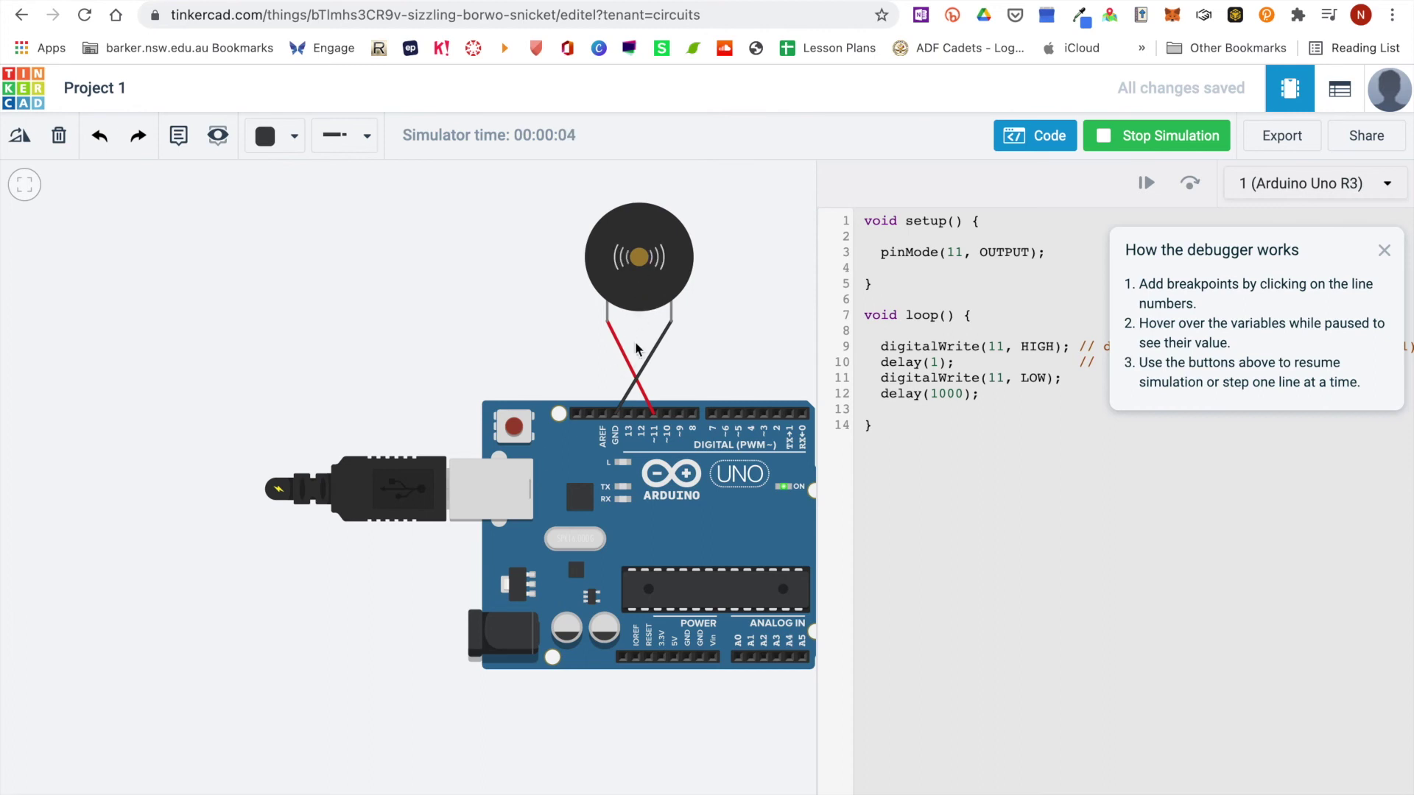
left_click(1039, 138)
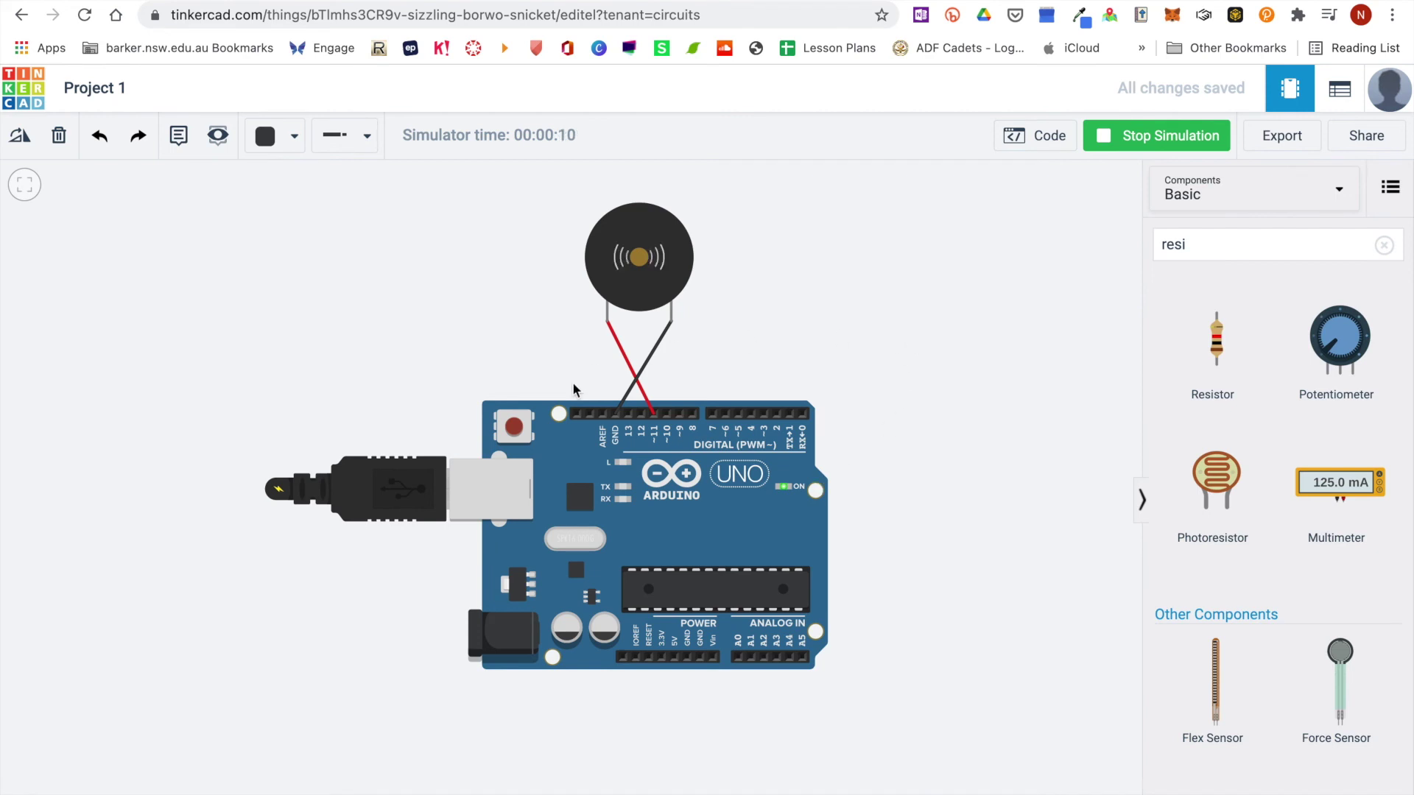
left_click(1153, 141)
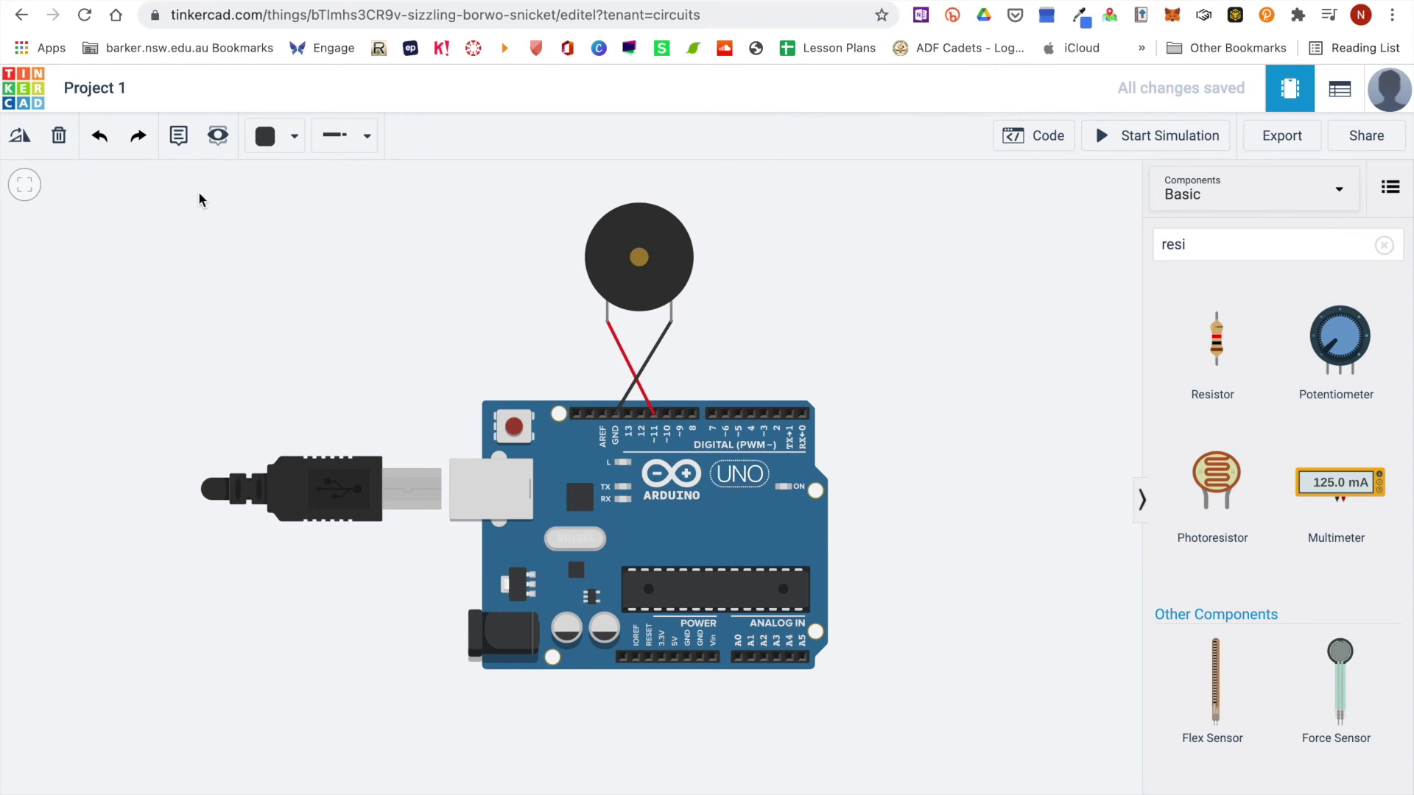
Step: Add a 'Power' note on the USB cable, then toggle notes visibility off and back on
left_click(178, 140)
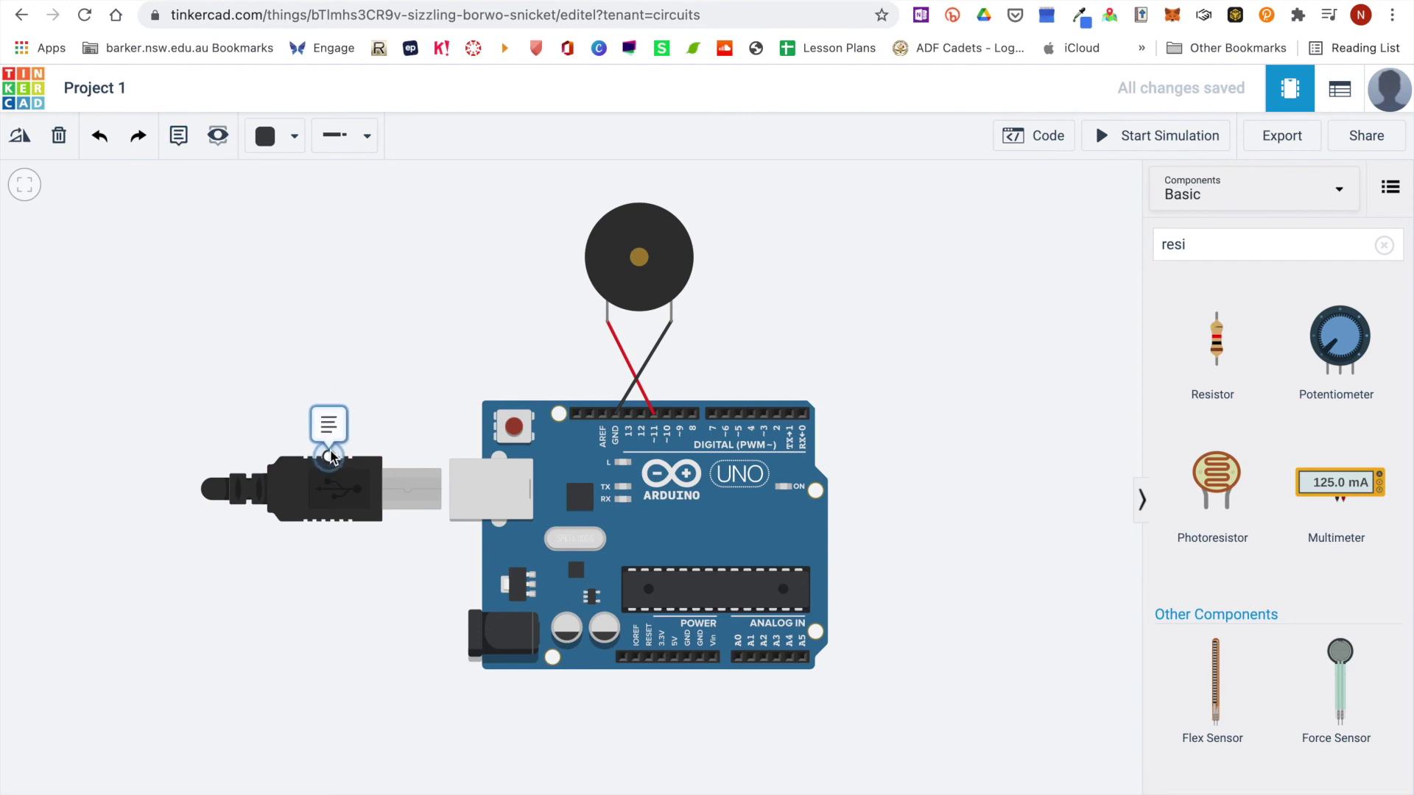
left_click(332, 455)
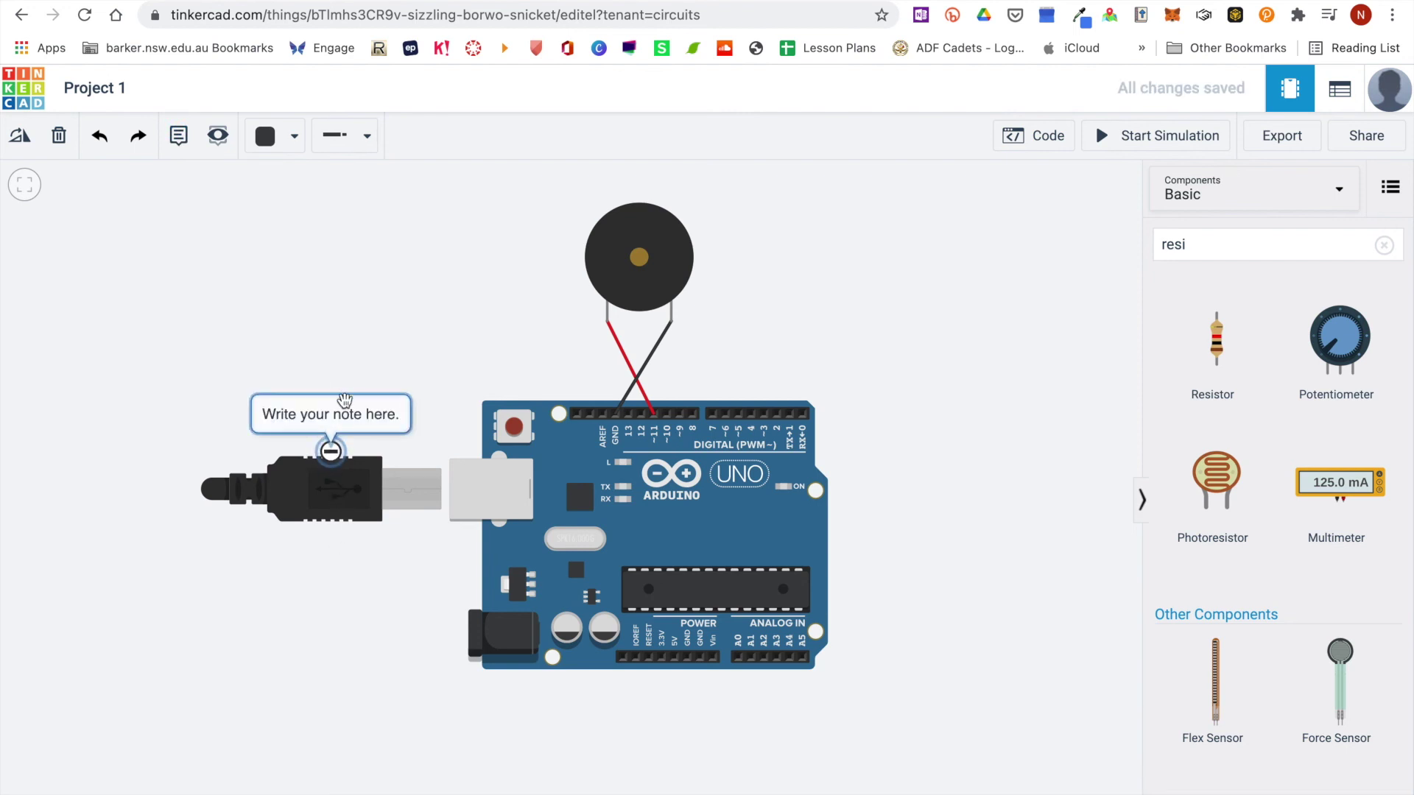
left_click(357, 419)
type("Power")
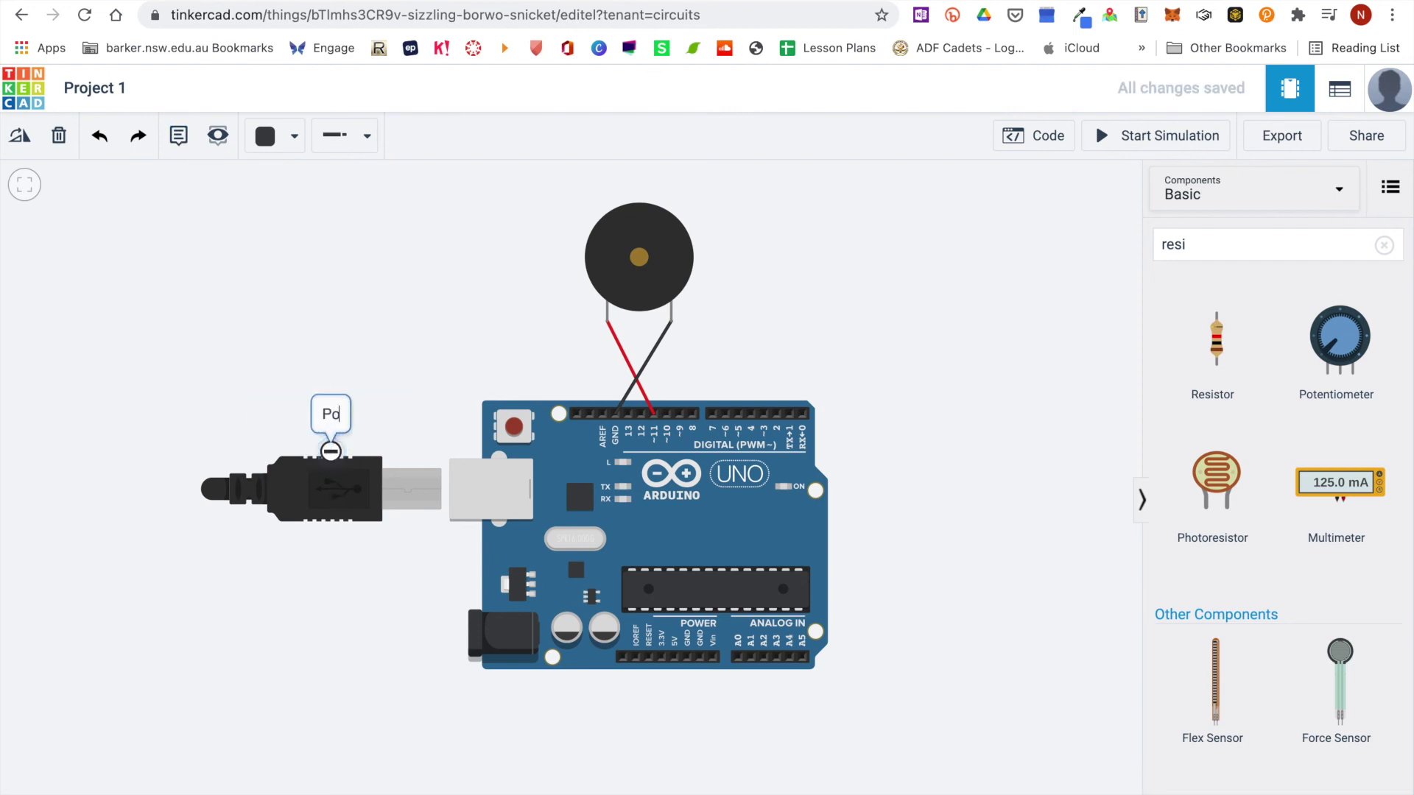
left_click(367, 566)
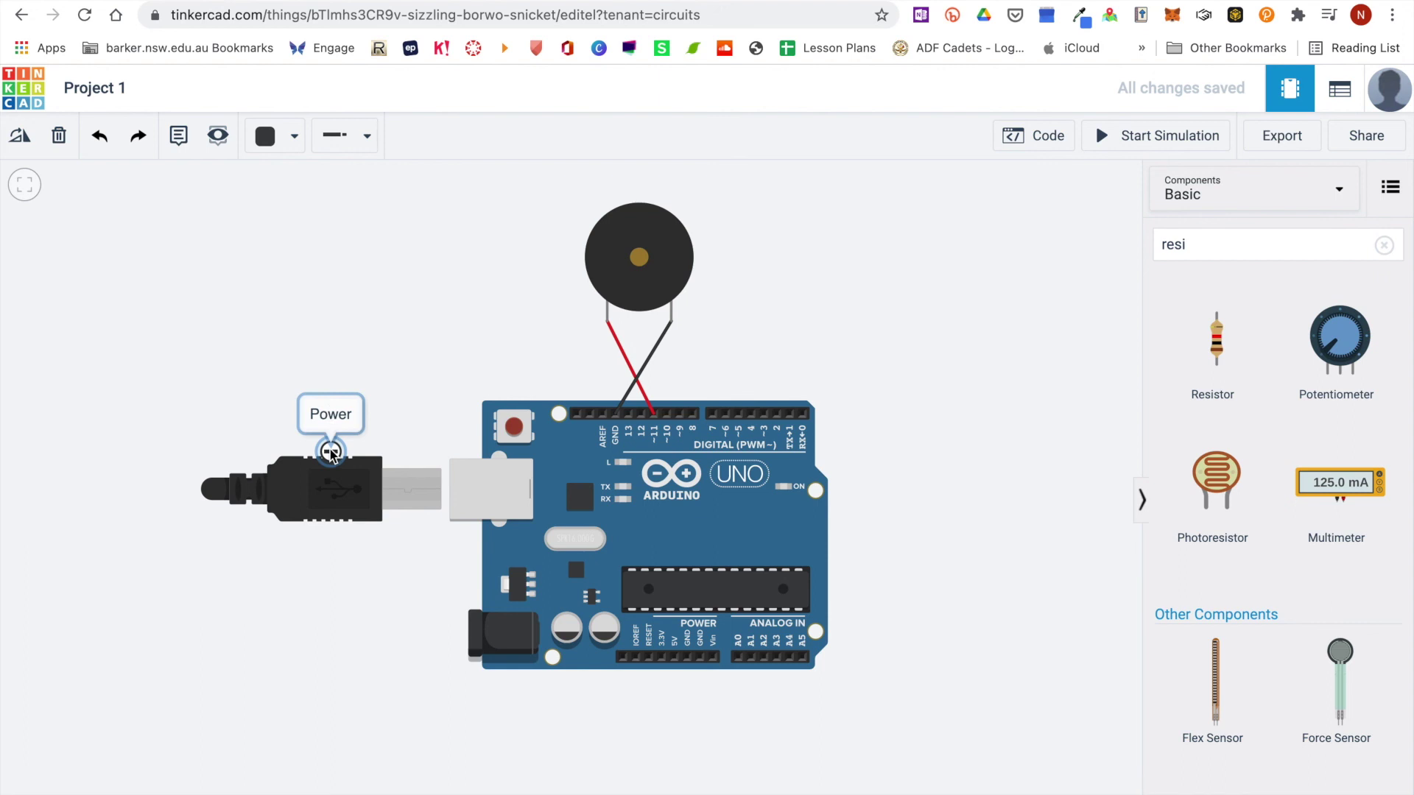
left_click(219, 141)
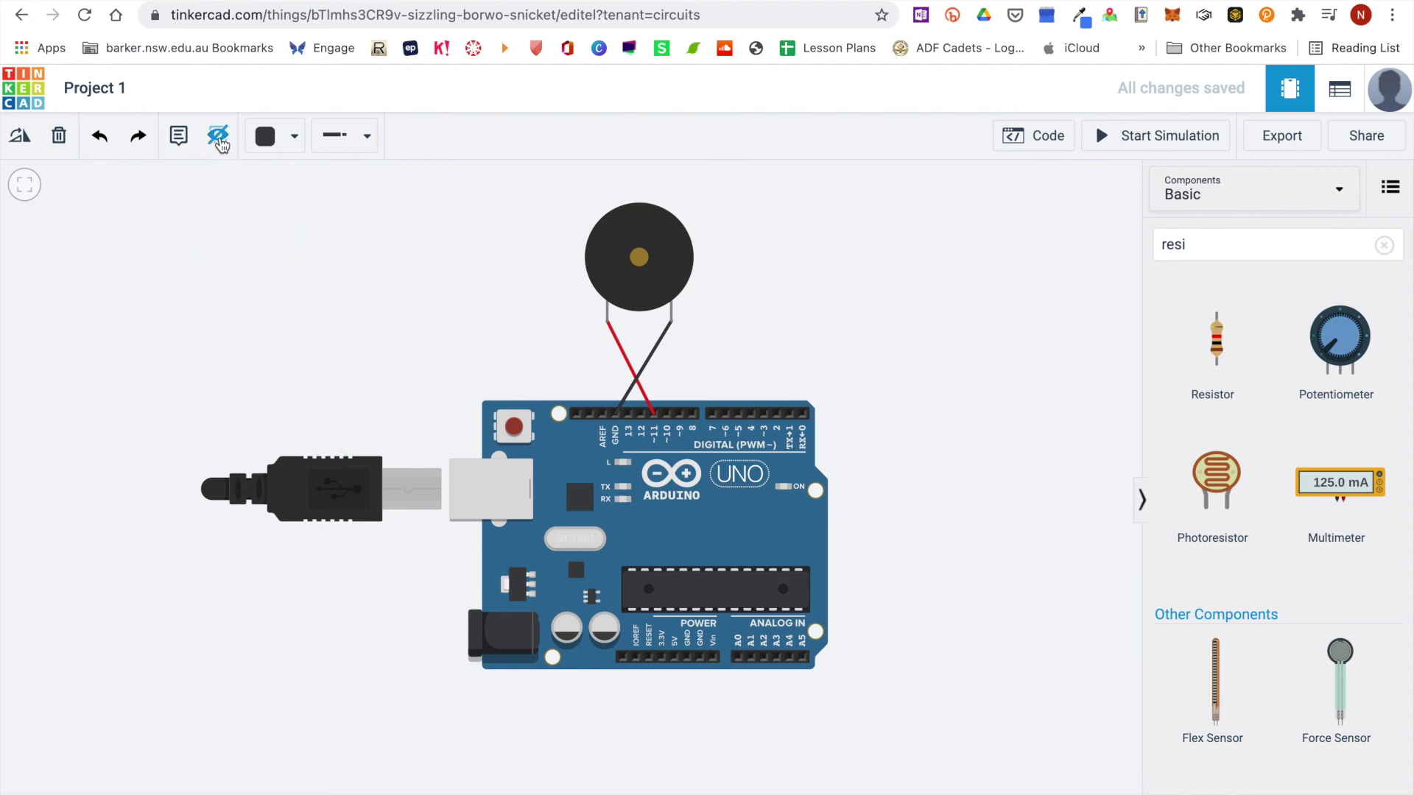
left_click(220, 141)
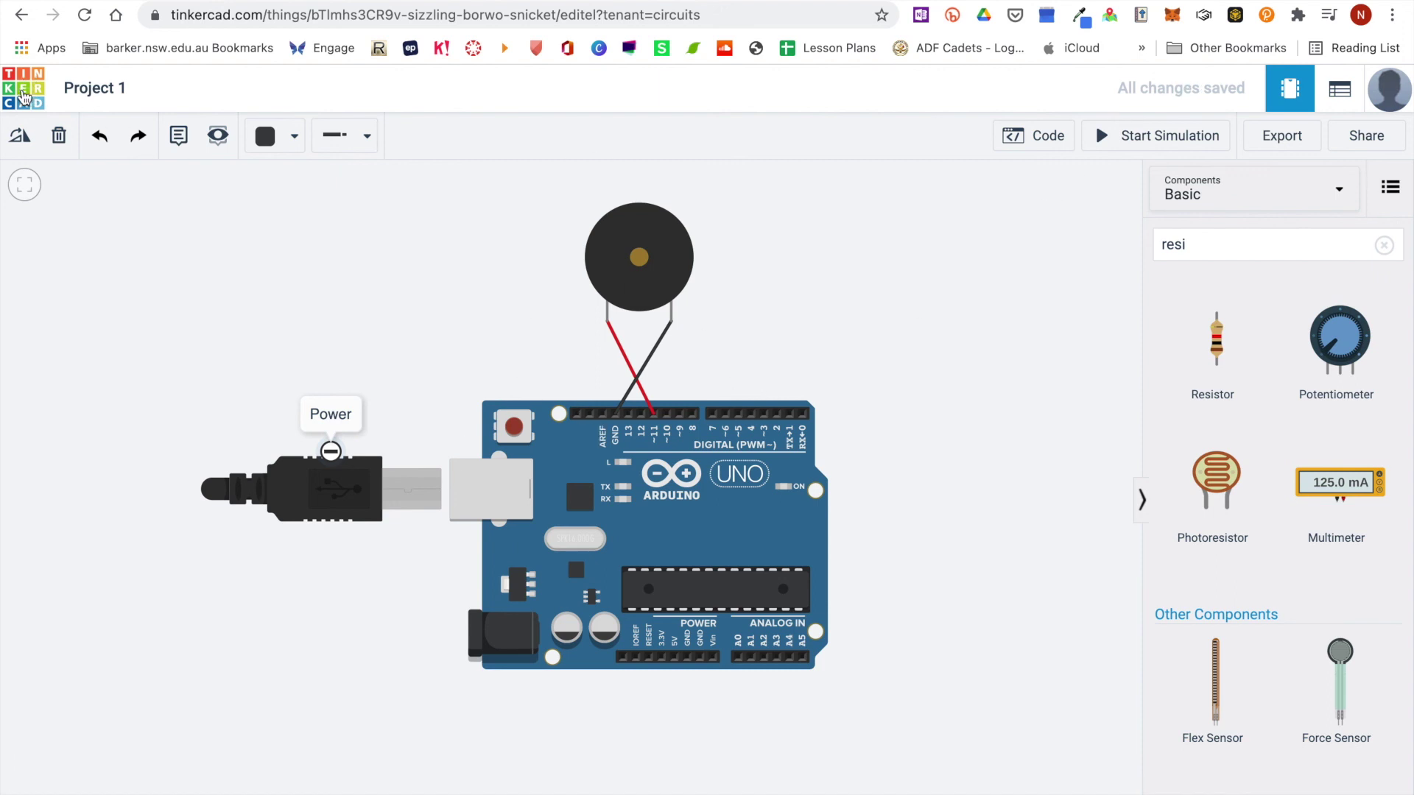
Step: Go back from the Project 1 editor to the Tinkercad dashboard via the logo
left_click(23, 94)
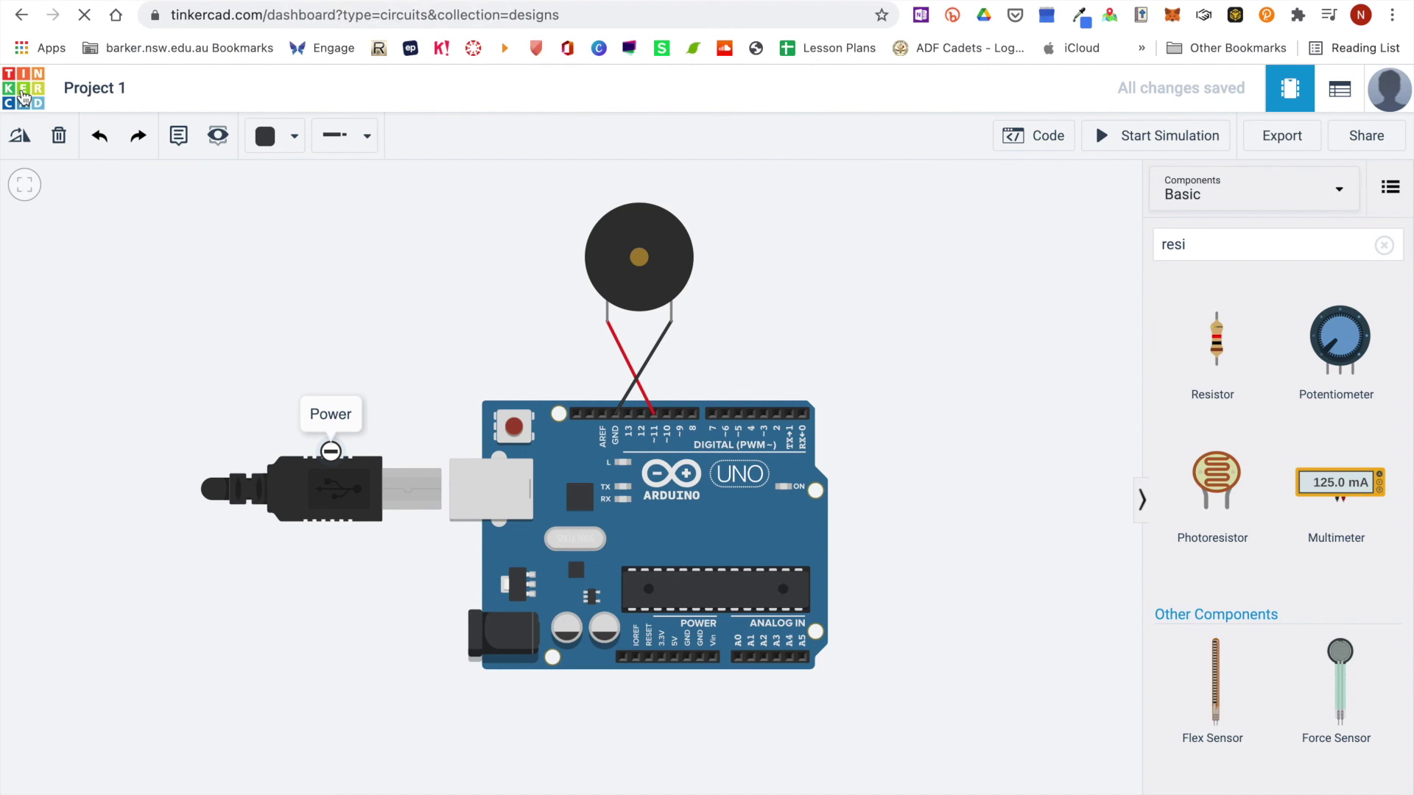